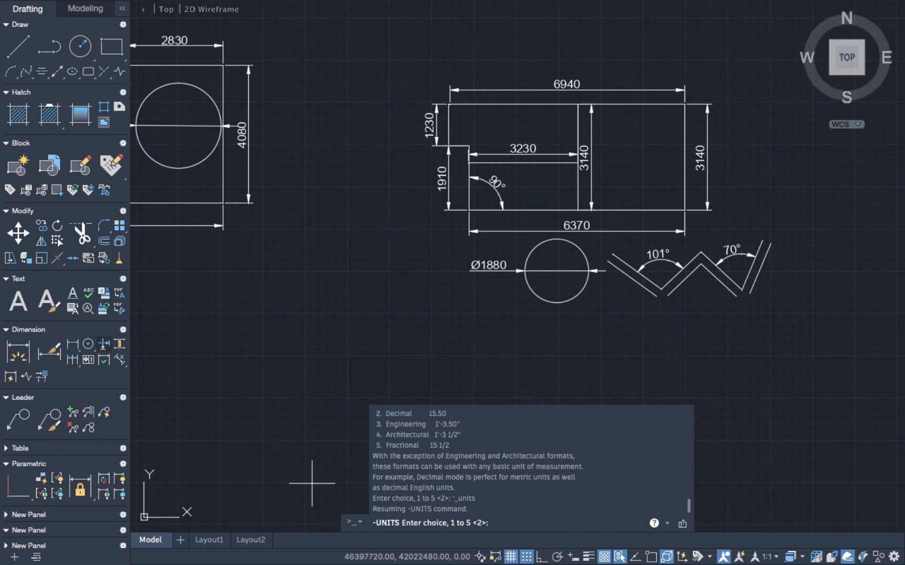
# - Examine the lengths, angles and diameters on the two dimensioned outlines and the zigzag lines
pyautogui.scroll(-2, 512, 105)
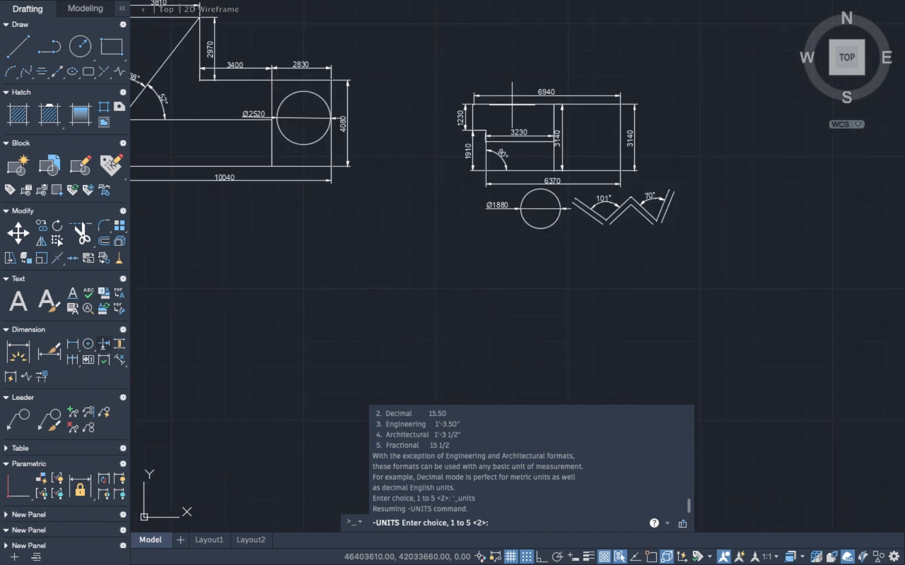
pyautogui.scroll(2, 512, 105)
pyautogui.scroll(1, 512, 105)
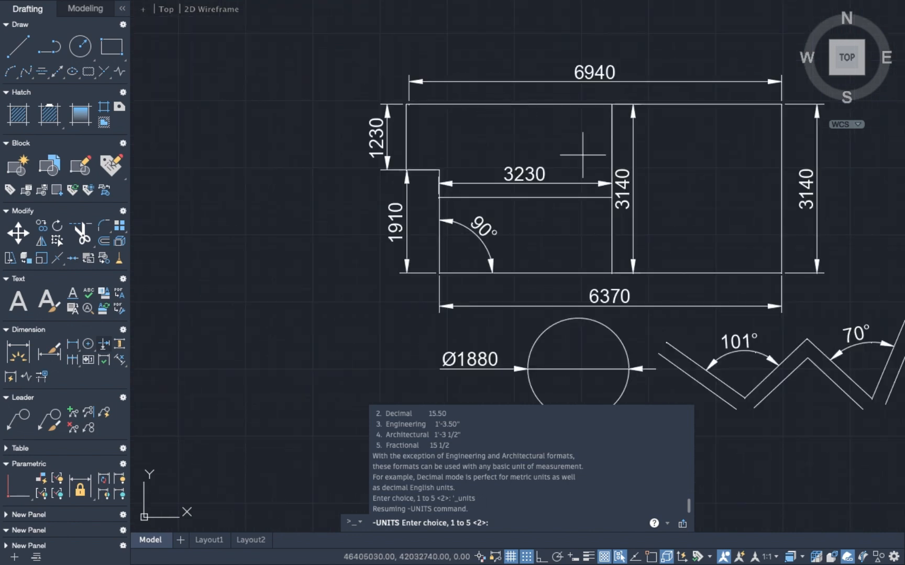
pyautogui.scroll(2, 594, 167)
pyautogui.scroll(-4, 594, 168)
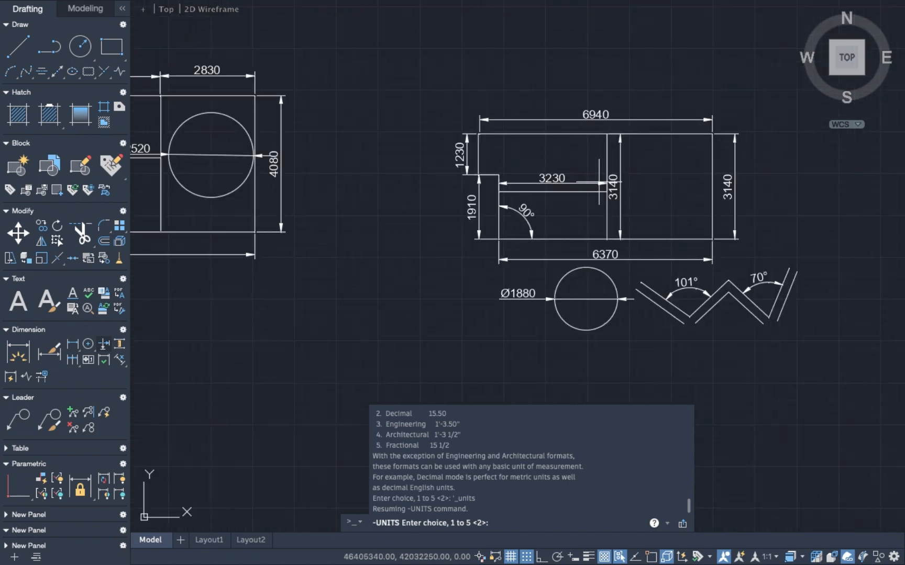
pyautogui.scroll(-5, 598, 182)
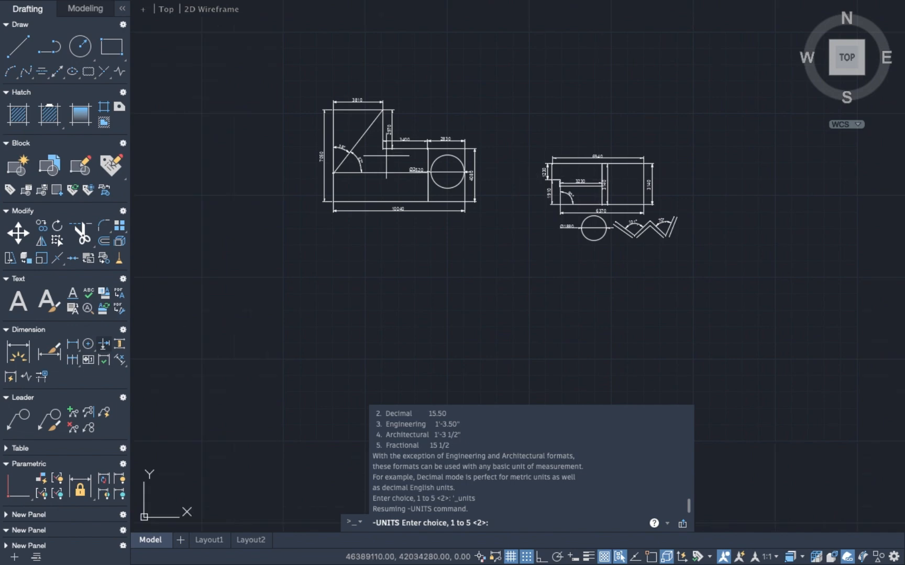
pyautogui.scroll(6, 367, 130)
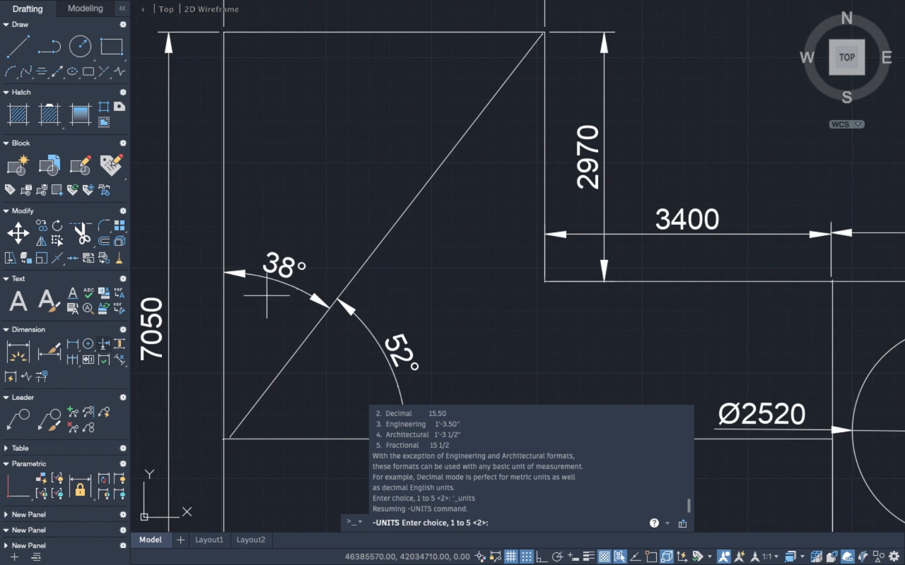
pyautogui.scroll(2, 250, 190)
pyautogui.scroll(-5, 250, 191)
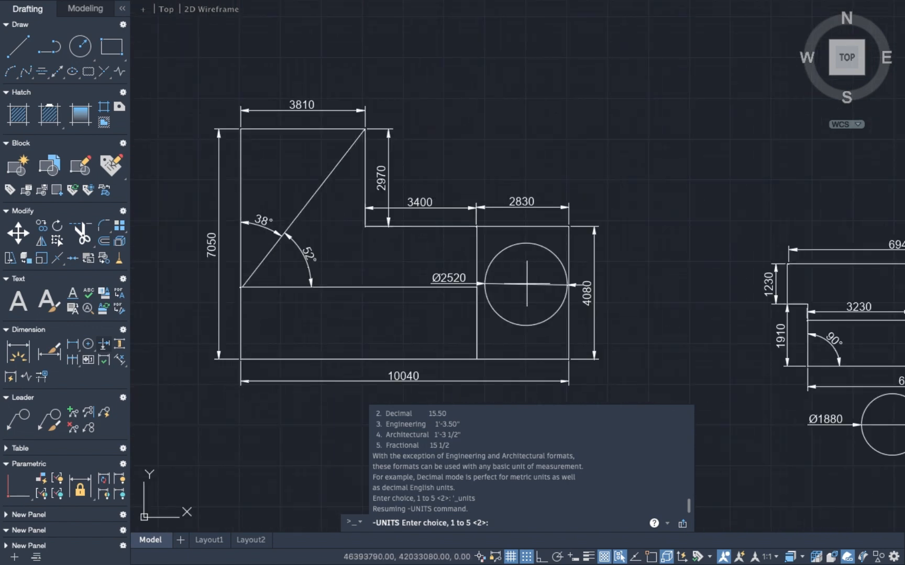
pyautogui.scroll(3, 441, 251)
pyautogui.scroll(-4, 440, 250)
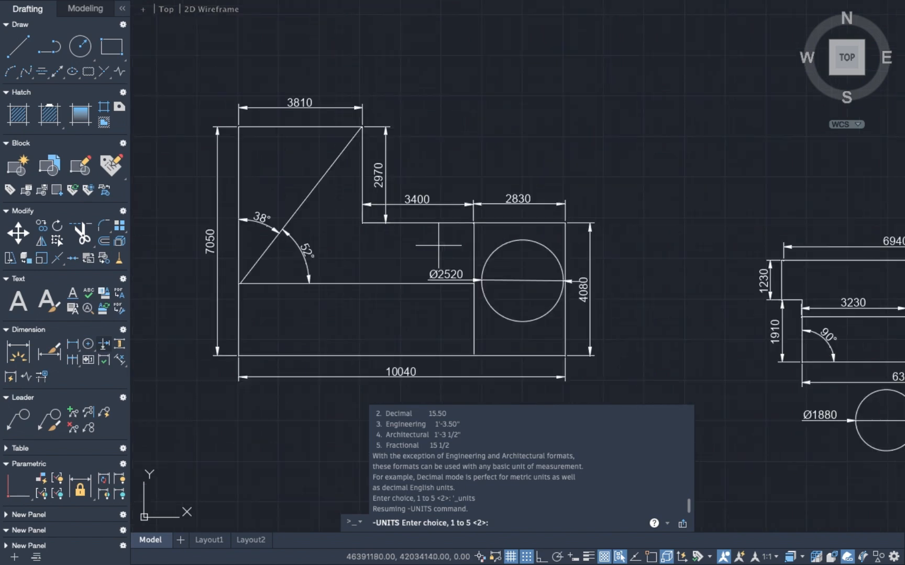
pyautogui.scroll(2, 438, 243)
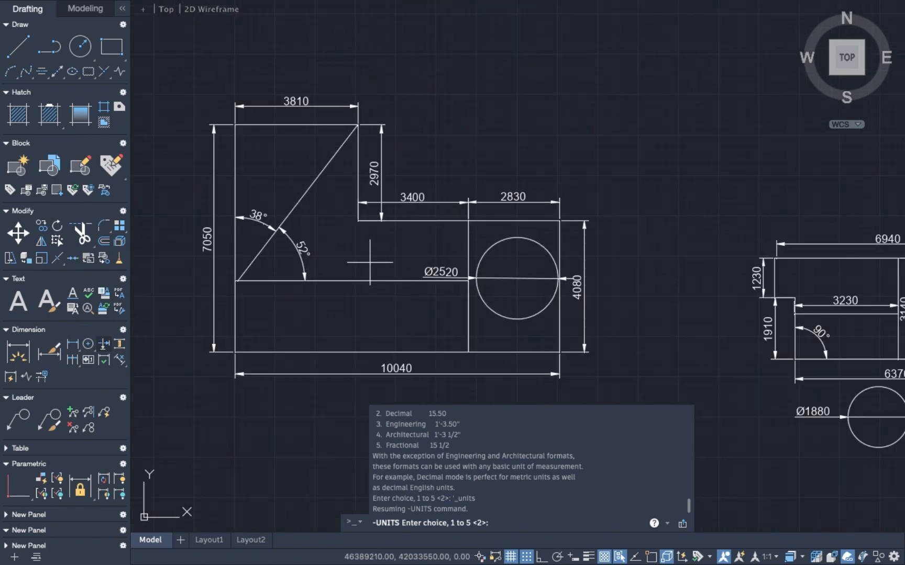
pyautogui.scroll(3, 346, 267)
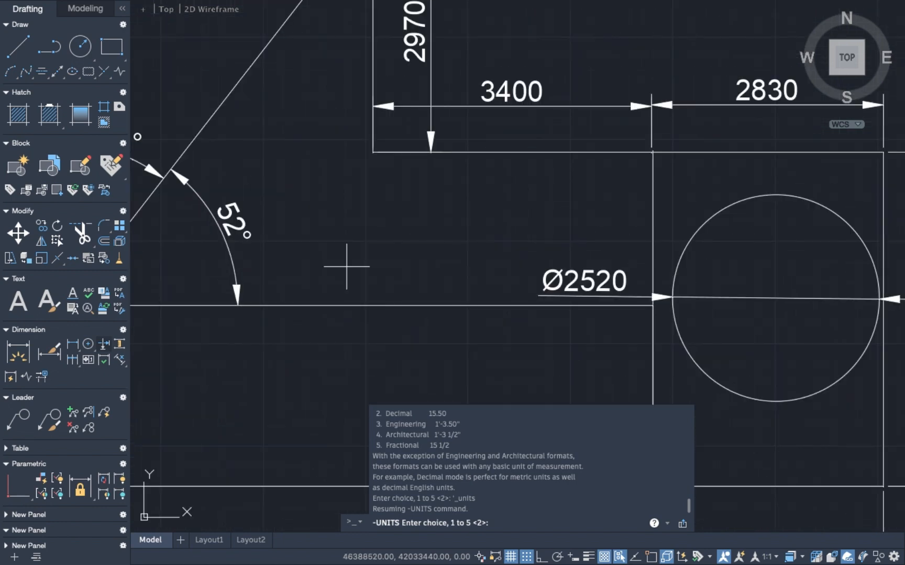
pyautogui.scroll(-5, 346, 266)
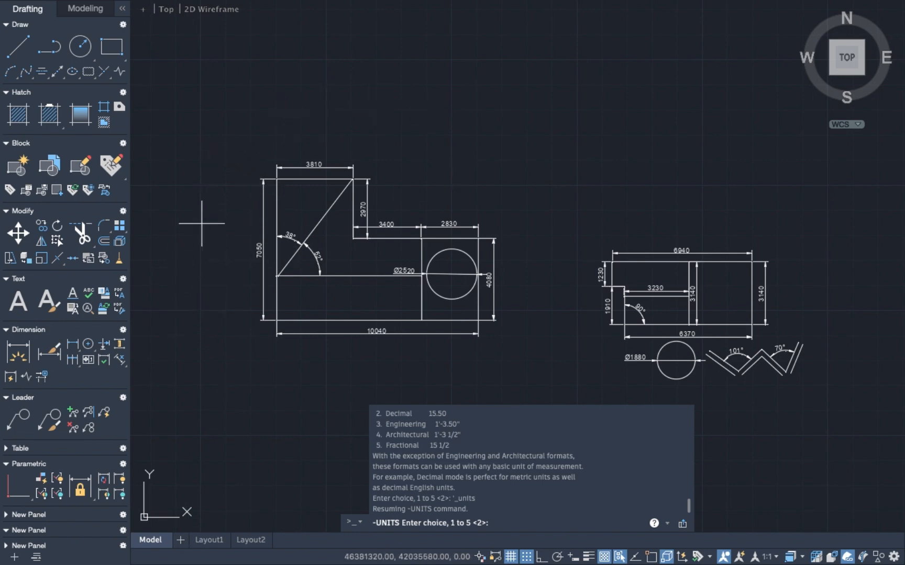
pyautogui.scroll(-1, 291, 160)
pyautogui.scroll(3, 298, 165)
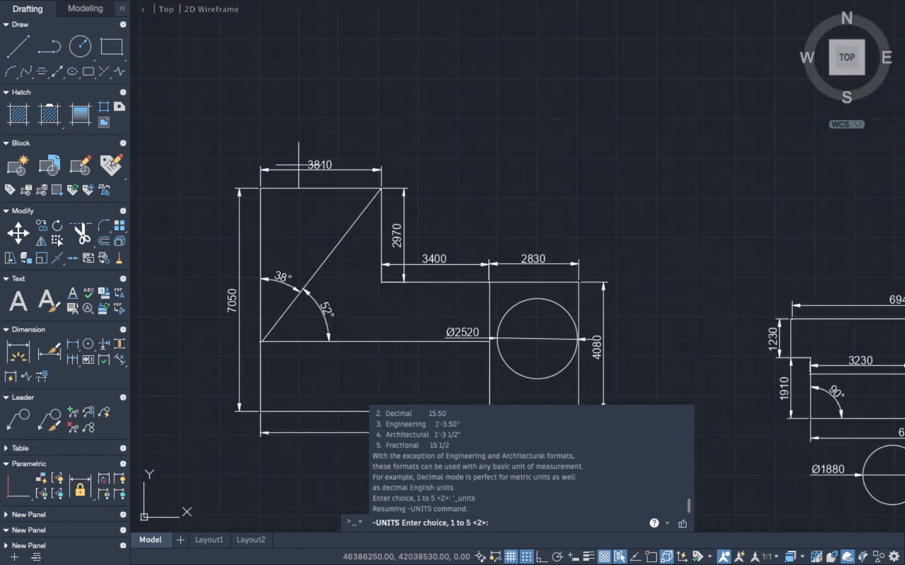
pyautogui.scroll(2, 299, 165)
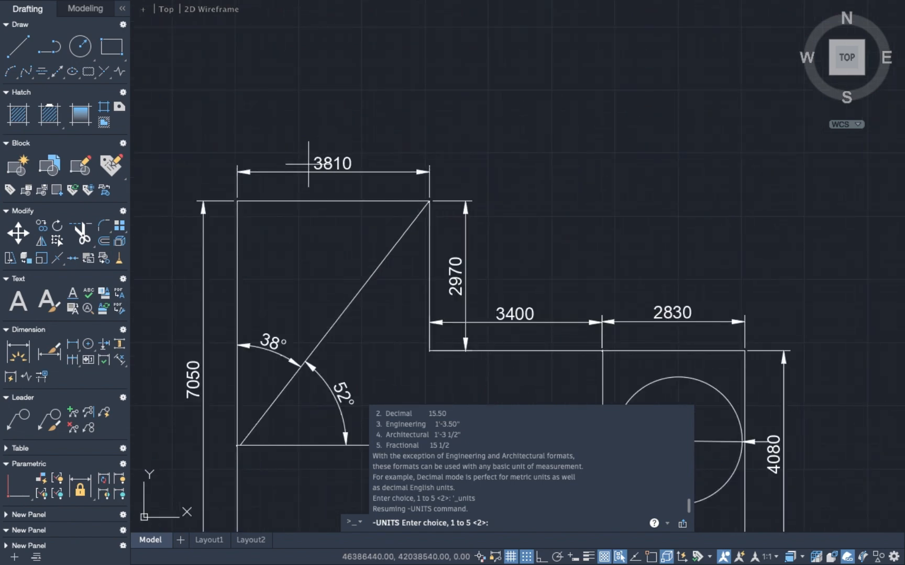
# - Open the drawing units settings and choose Decimal as the length type
pyautogui.moveTo(234, 10)
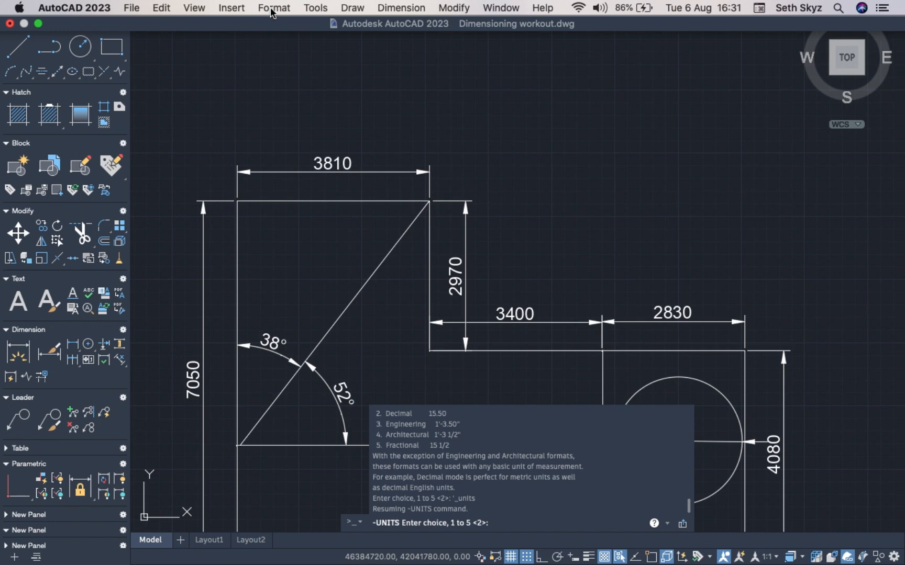
pyautogui.click(240, 8)
pyautogui.moveTo(268, 10)
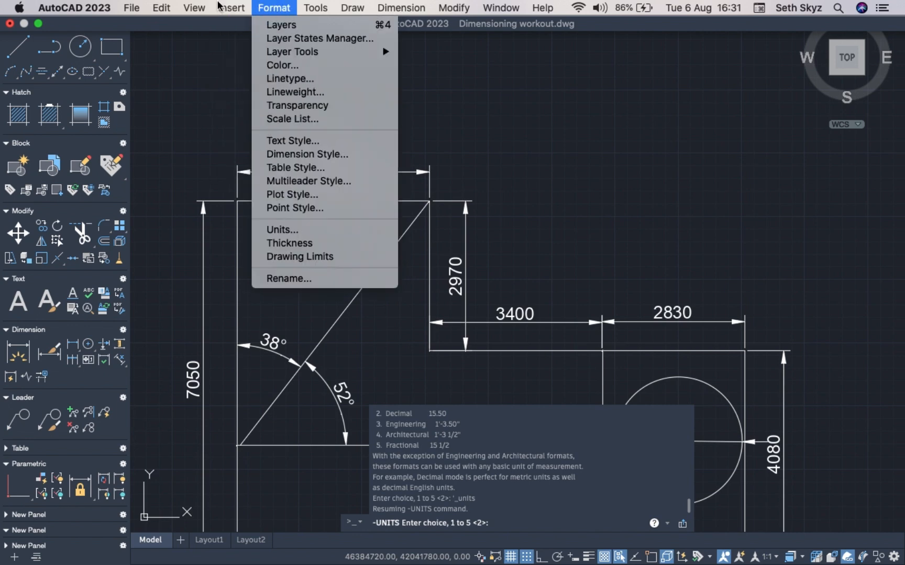
pyautogui.moveTo(346, 7)
pyautogui.click(279, 228)
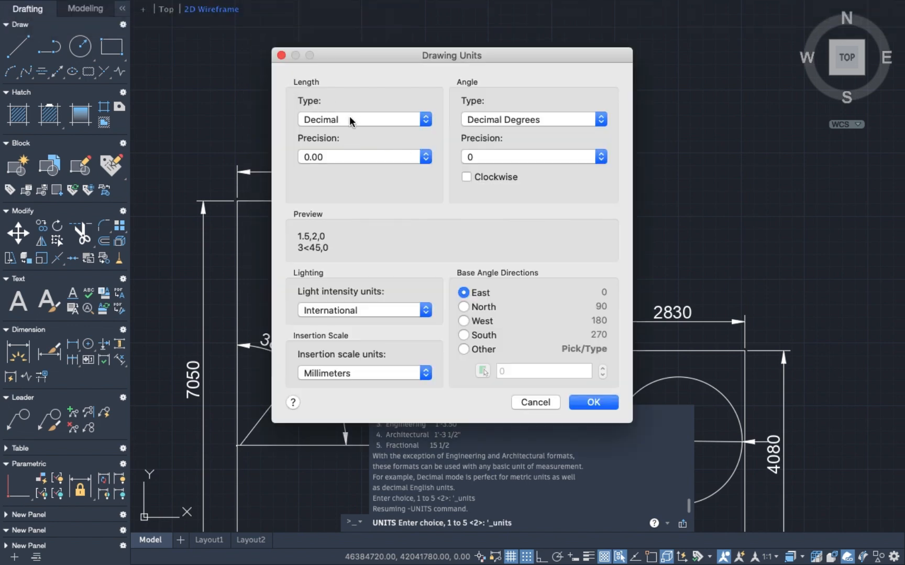
pyautogui.click(349, 121)
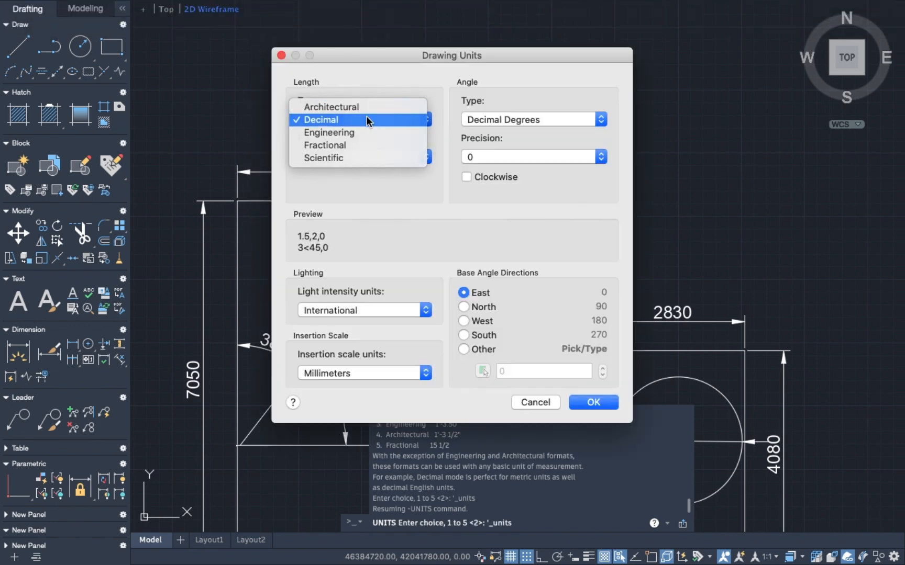
pyautogui.click(368, 122)
pyautogui.click(334, 121)
pyautogui.click(393, 196)
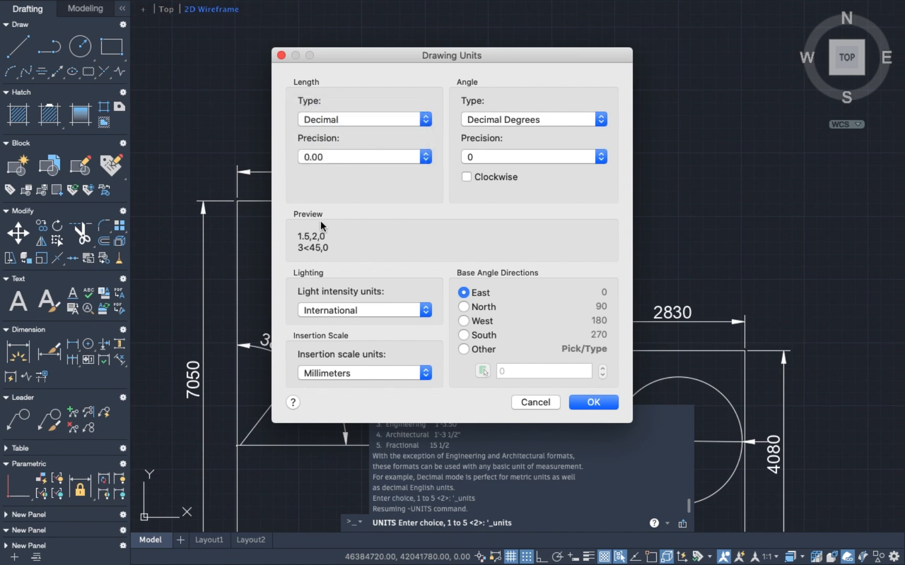
# - Choose International light intensity units and Millimeters as the insertion scale, and apply the drawing units
pyautogui.click(326, 312)
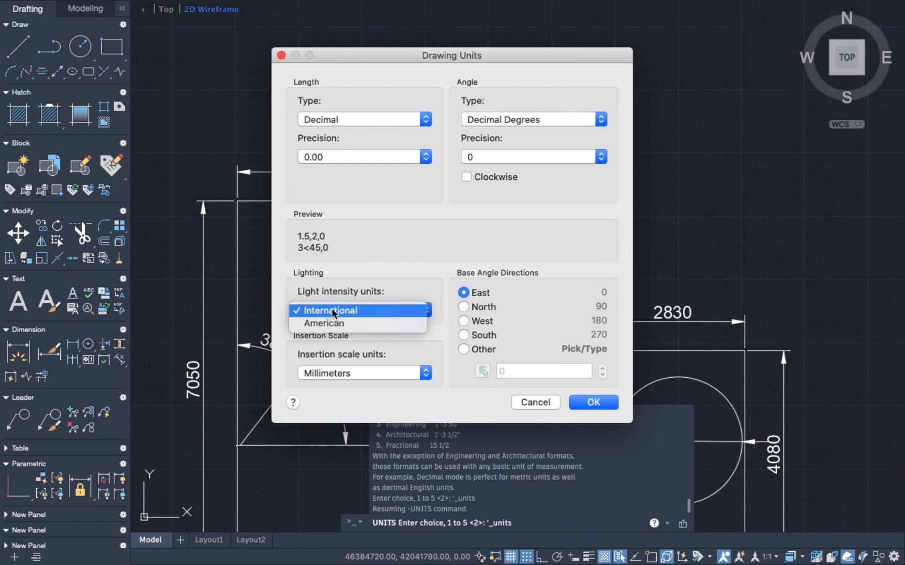
pyautogui.click(332, 310)
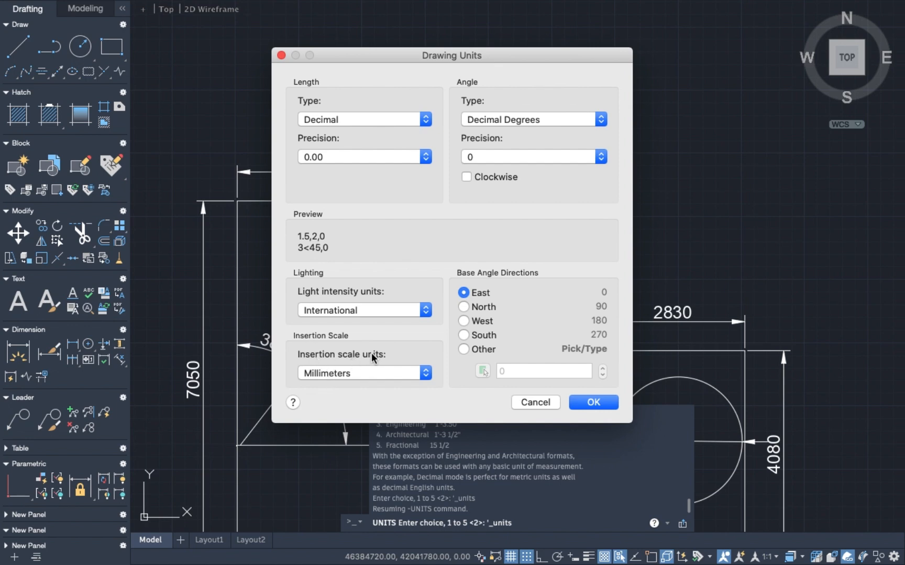
pyautogui.click(351, 371)
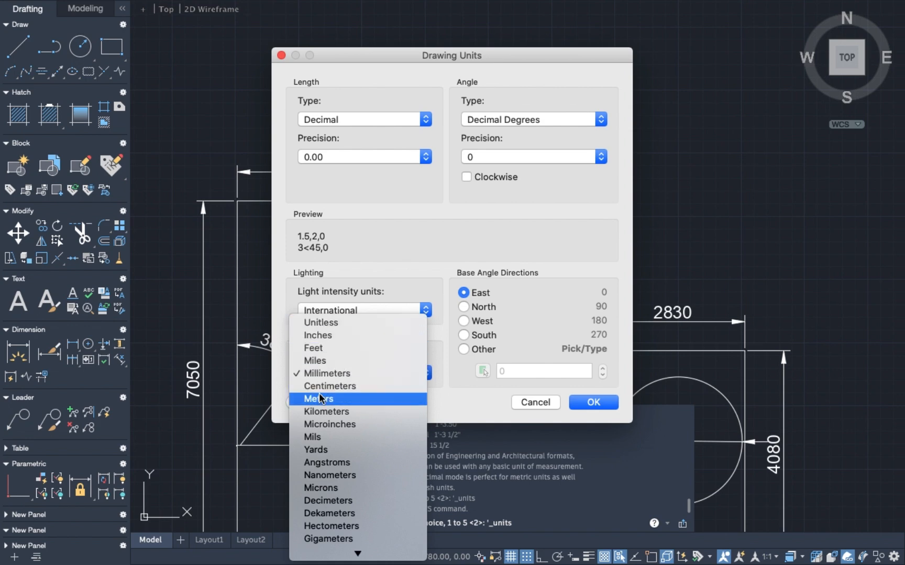
pyautogui.click(340, 375)
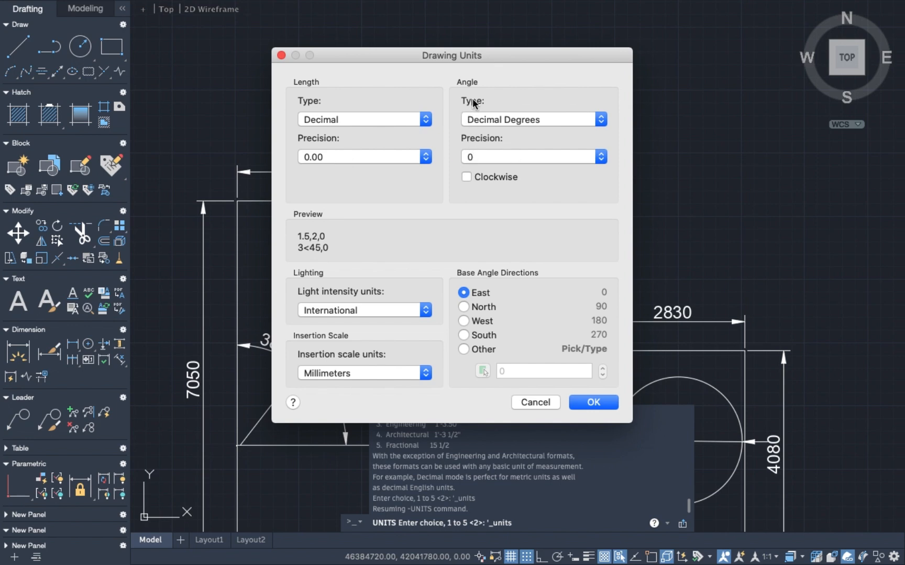
pyautogui.click(588, 403)
# - Start a line in the empty area below the dimensioned L-shaped outline and draw a horizontal first segment rightward with Ortho on
pyautogui.scroll(2, 415, 185)
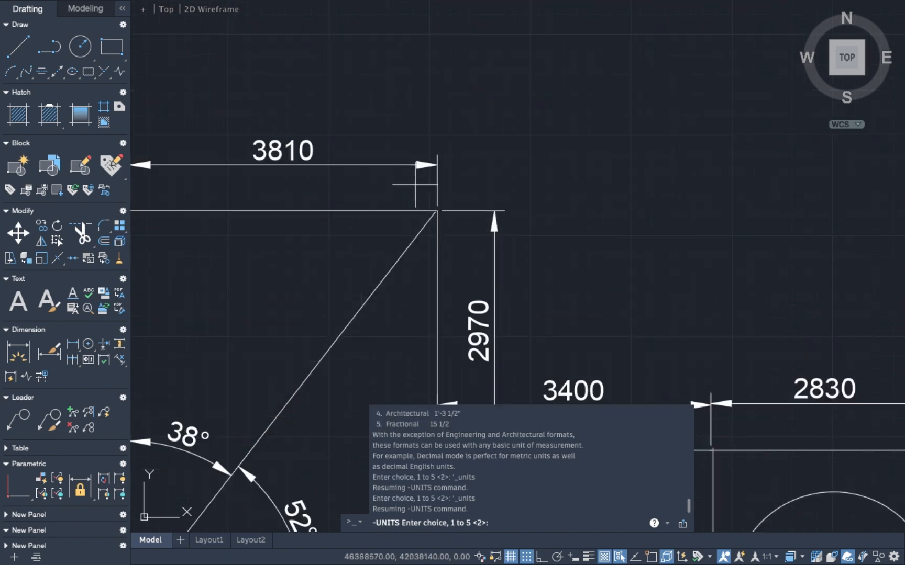
pyautogui.scroll(-2, 416, 184)
pyautogui.scroll(3, 362, 174)
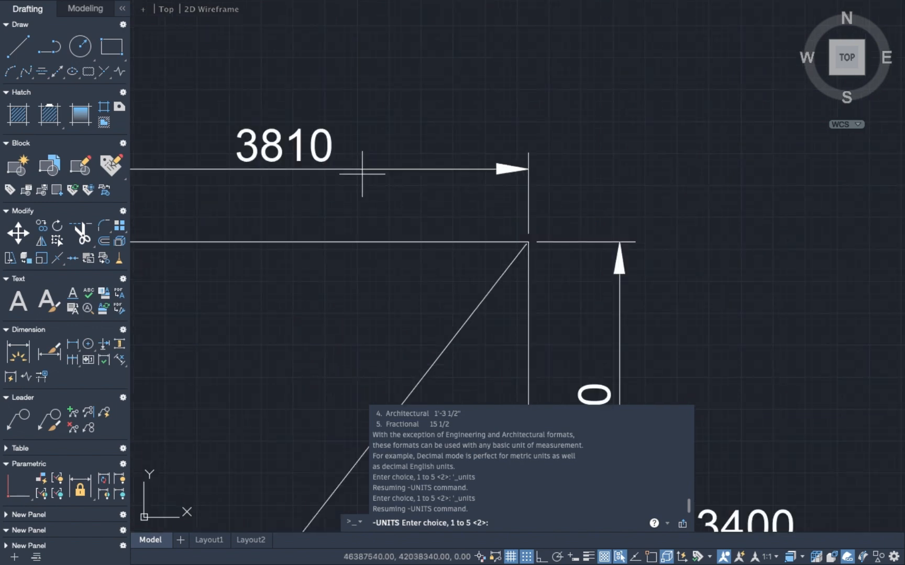
pyautogui.scroll(-5, 362, 174)
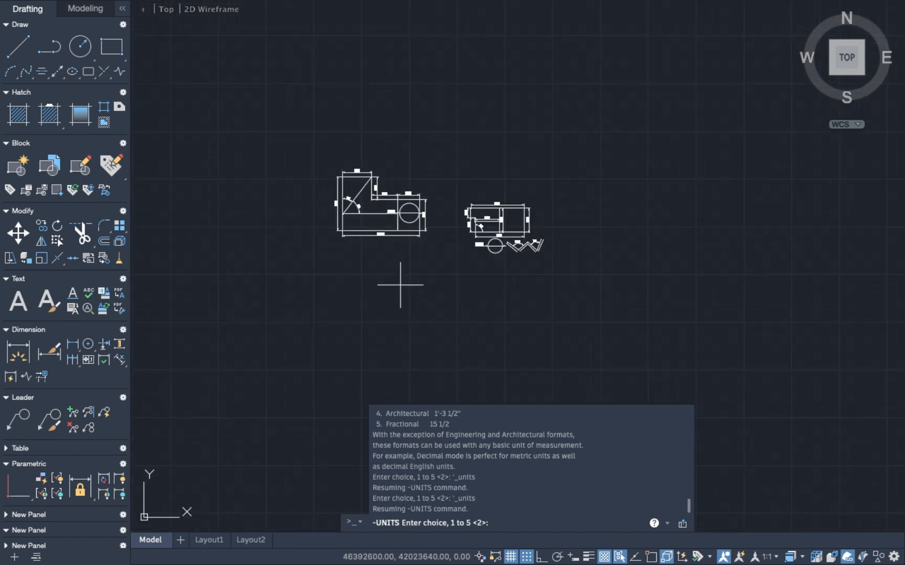
pyautogui.scroll(4, 400, 286)
pyautogui.scroll(-3, 404, 285)
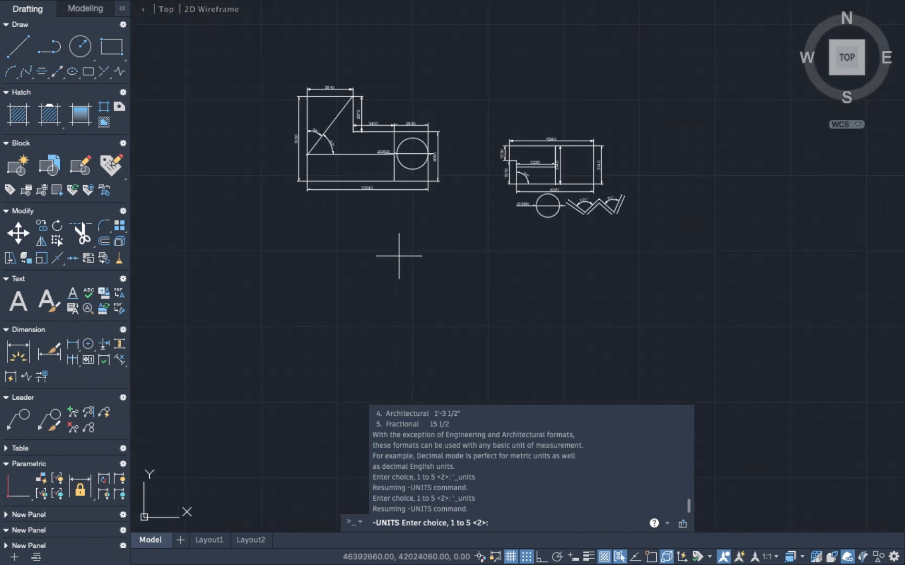
pyautogui.scroll(2, 395, 272)
pyautogui.scroll(2, 381, 287)
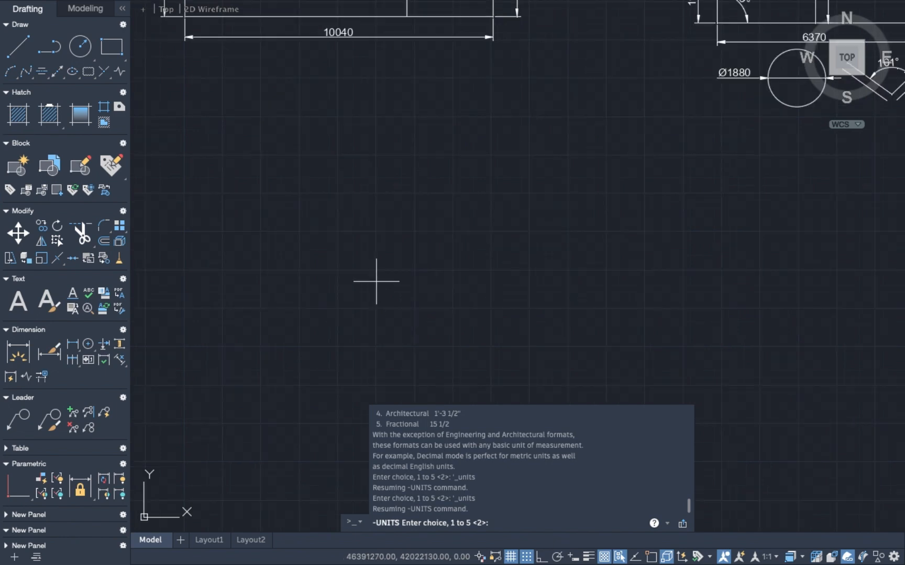
pyautogui.click(17, 46)
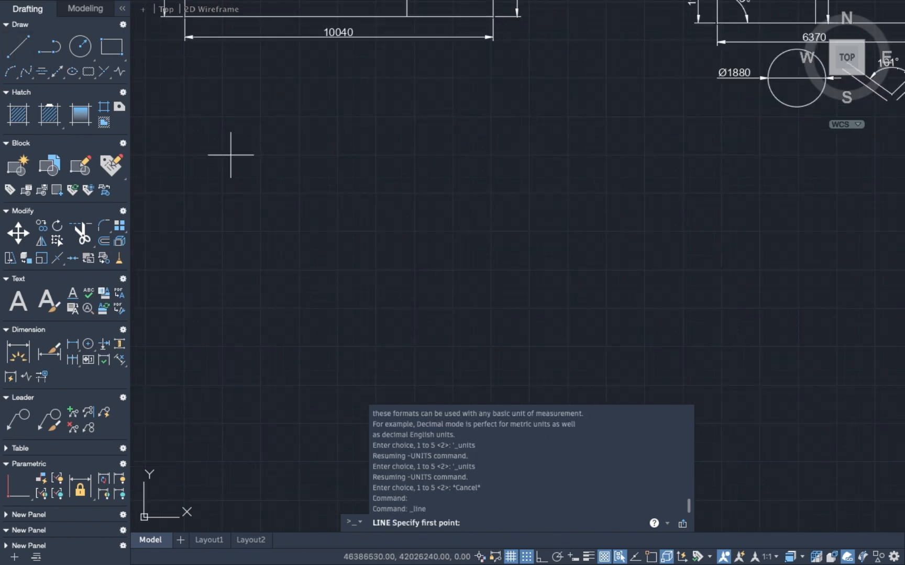
pyautogui.click(302, 164)
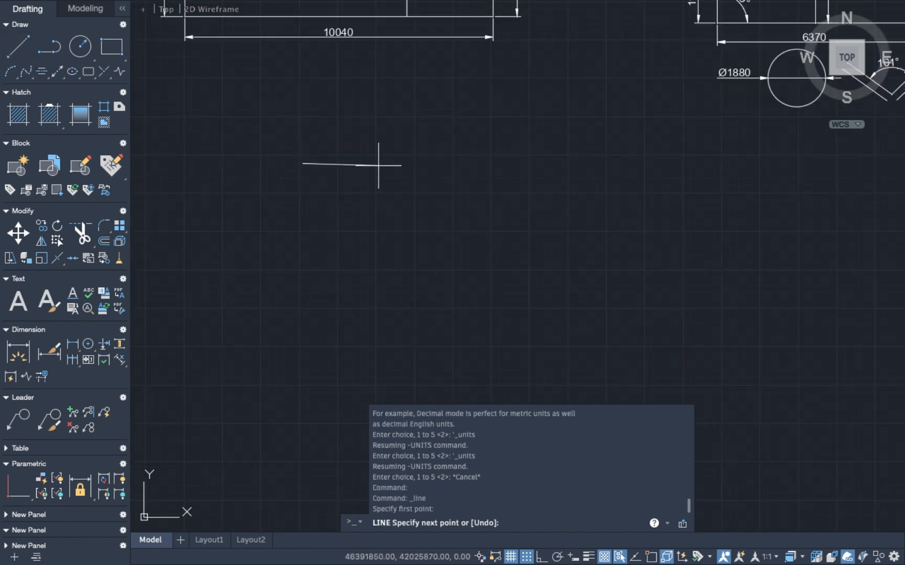
pyautogui.click(541, 559)
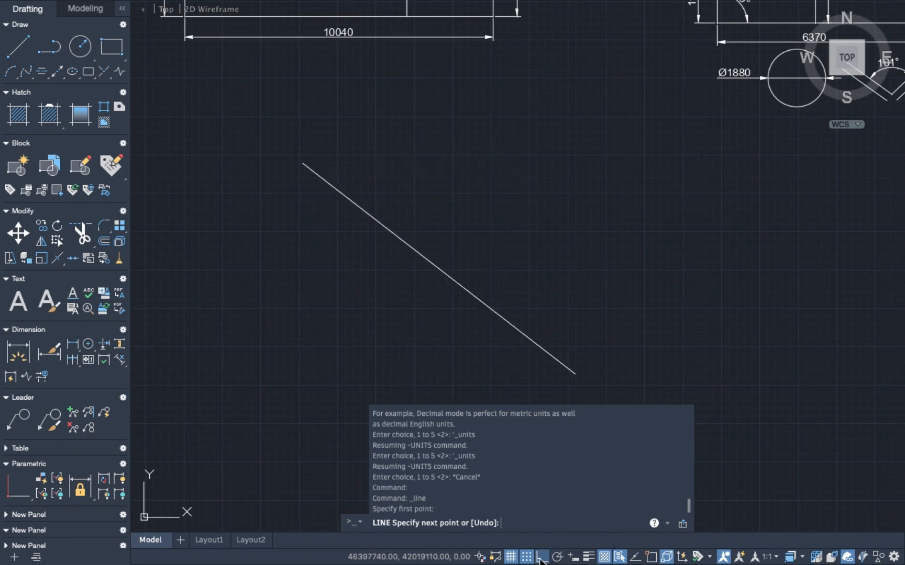
pyautogui.click(490, 184)
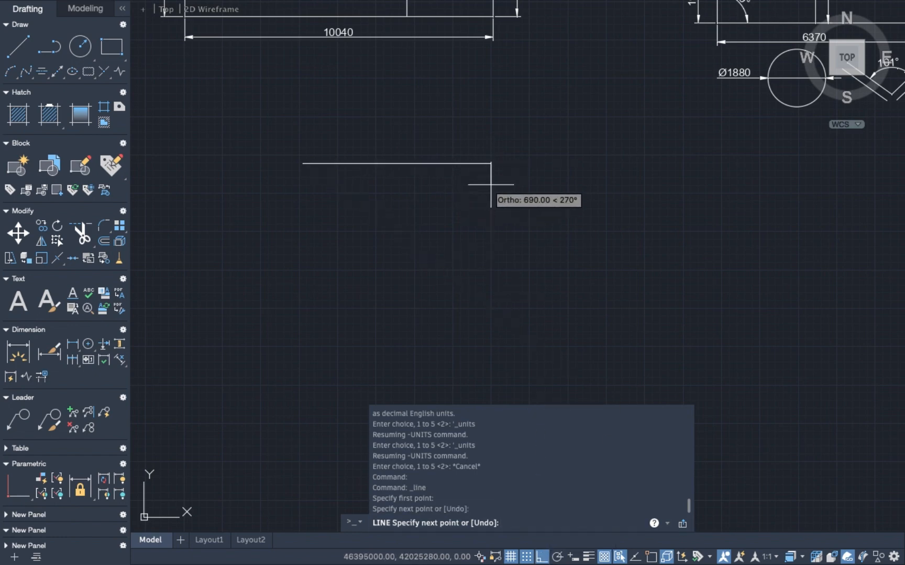
# - Complete the stepped outline with orthogonal segments: about 3700 down, about 7700 right, down, left, and up slightly past the starting edge
pyautogui.click(491, 276)
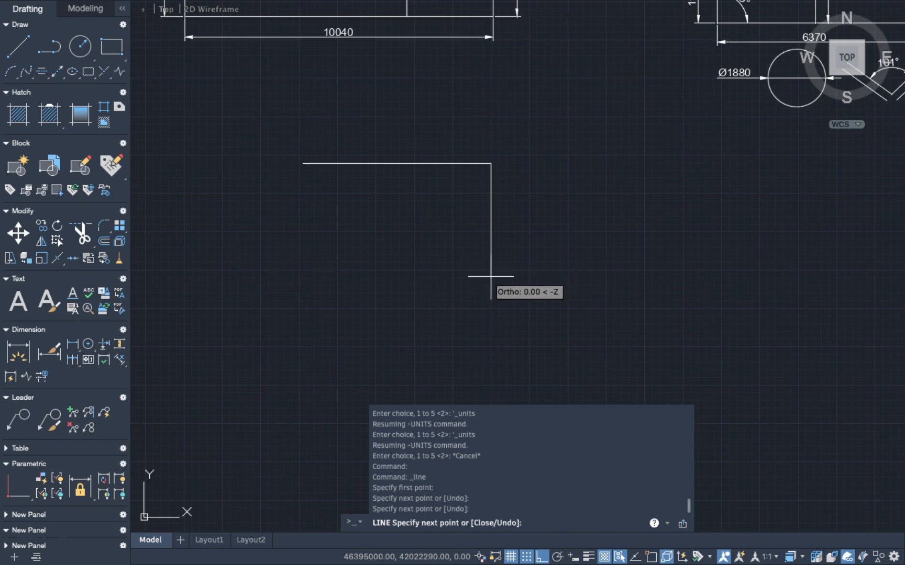
pyautogui.click(726, 277)
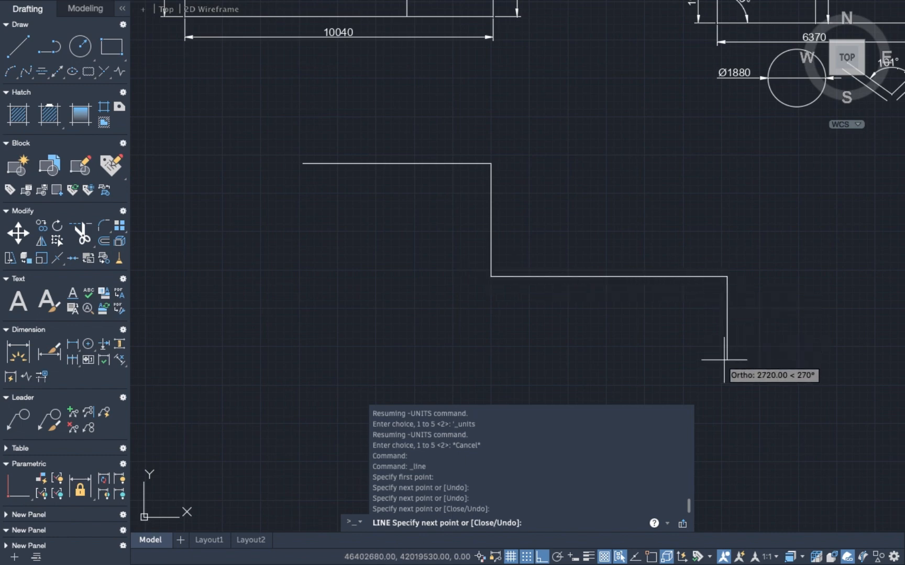
pyautogui.scroll(4, 722, 361)
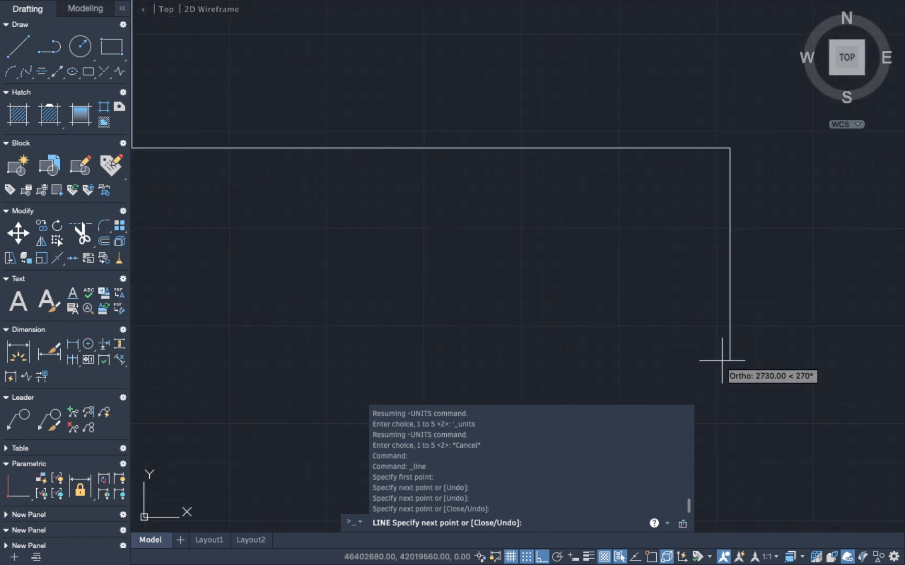
pyautogui.scroll(-6, 723, 361)
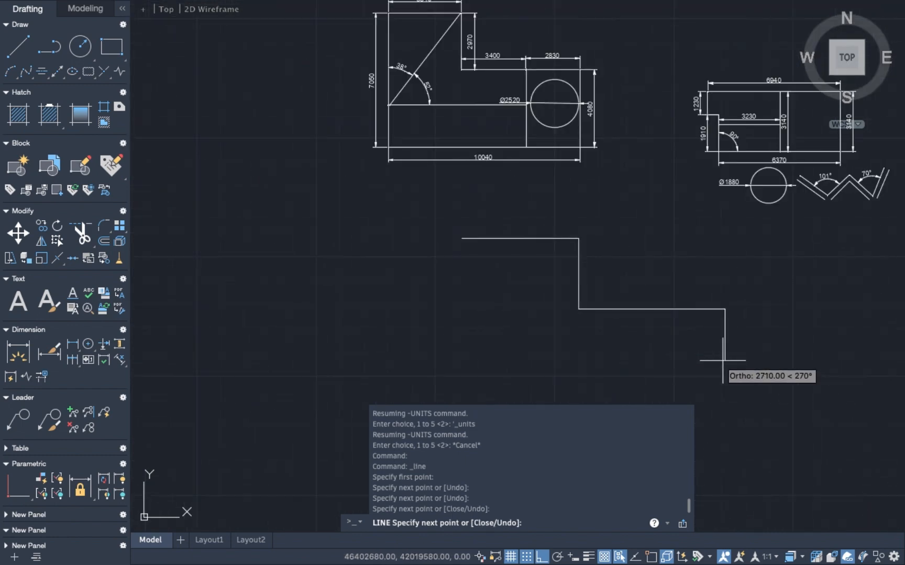
pyautogui.click(715, 404)
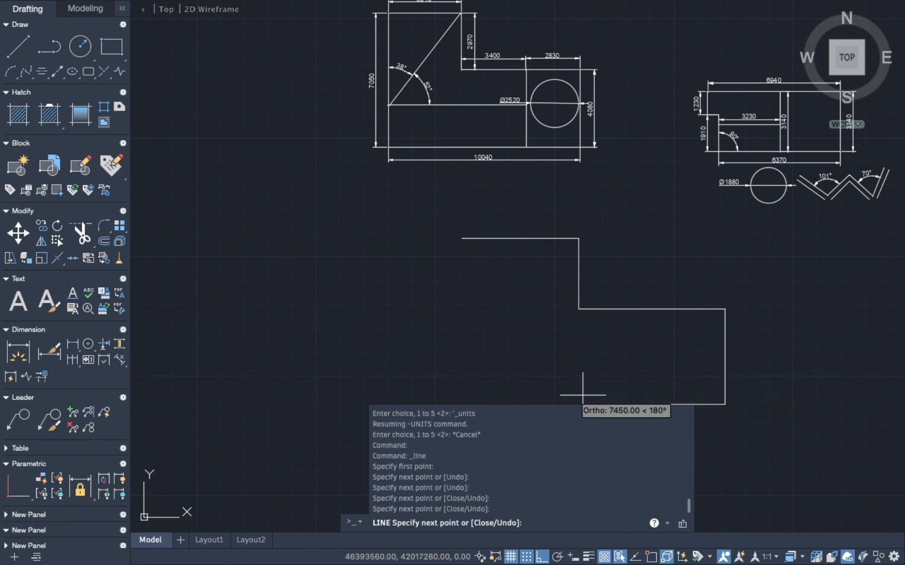
pyautogui.click(465, 375)
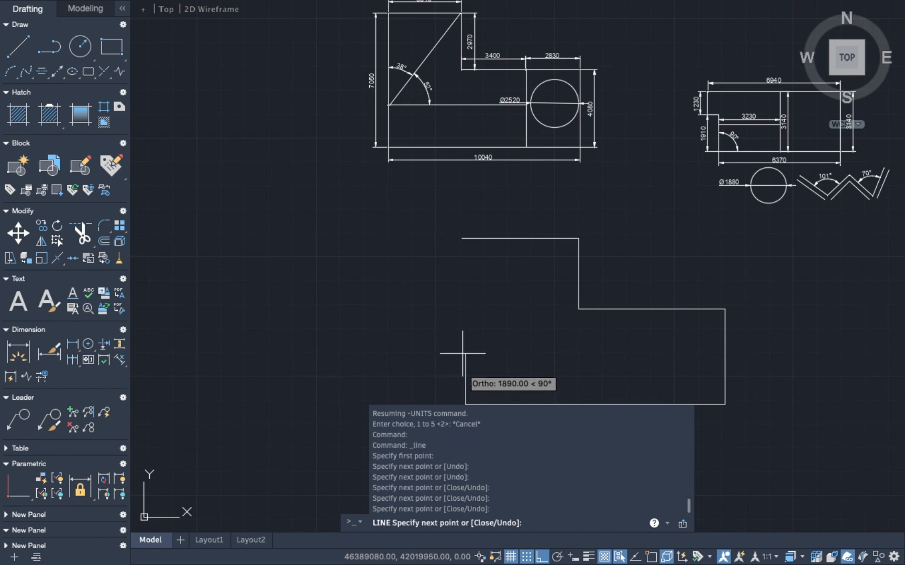
pyautogui.click(465, 238)
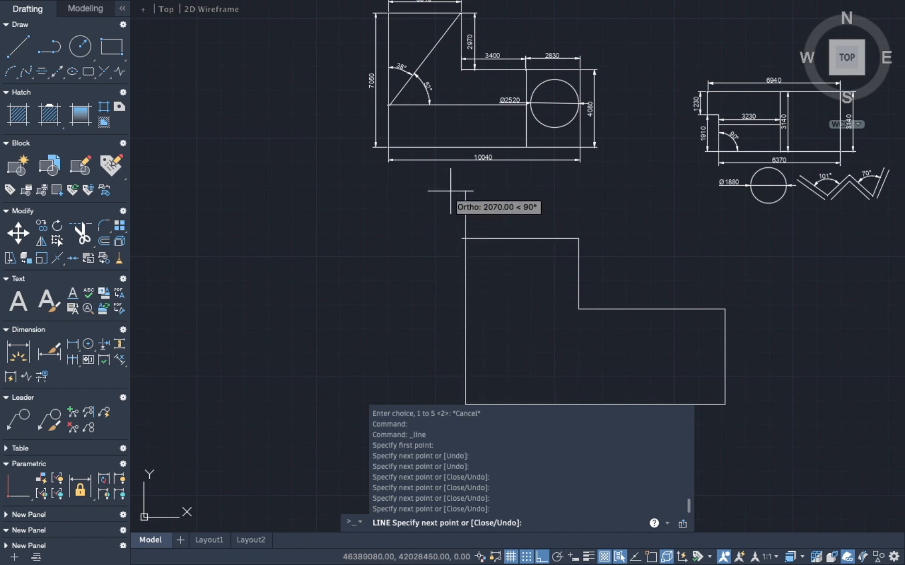
pyautogui.press('Escape')
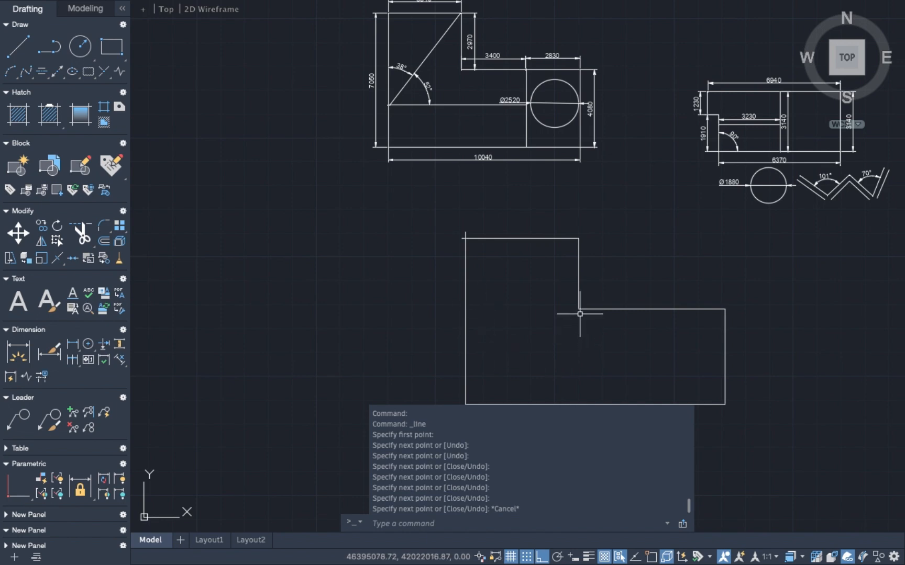
pyautogui.click(578, 244)
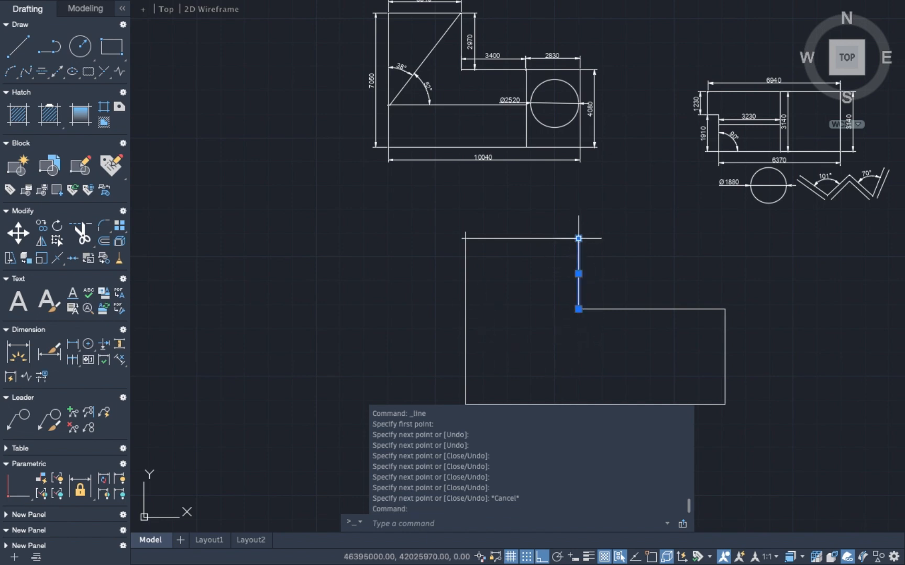
pyautogui.press('Escape')
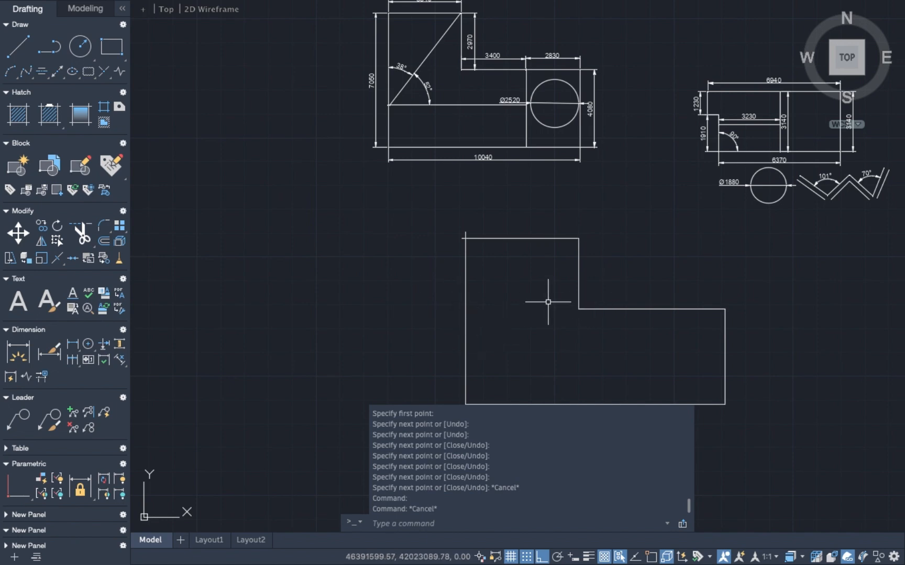
pyautogui.click(17, 46)
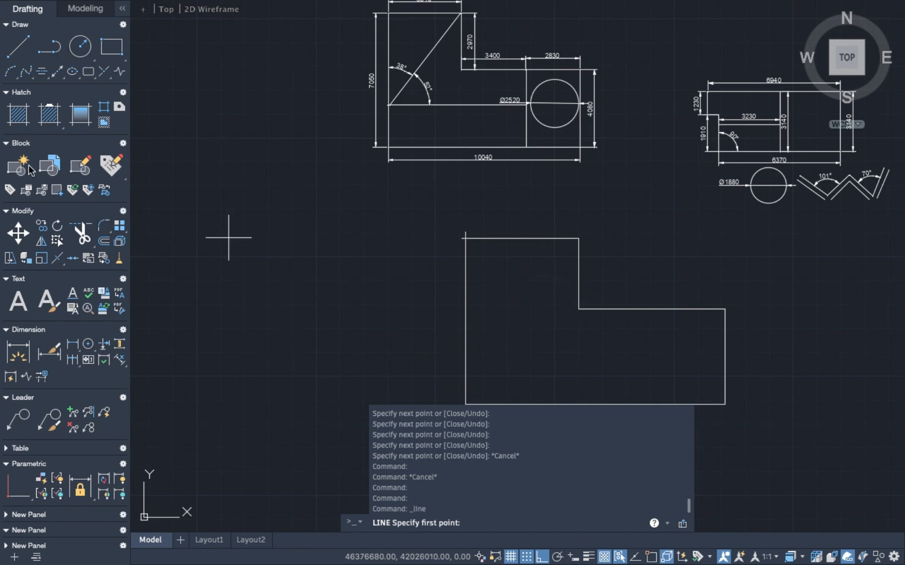
pyautogui.click(578, 271)
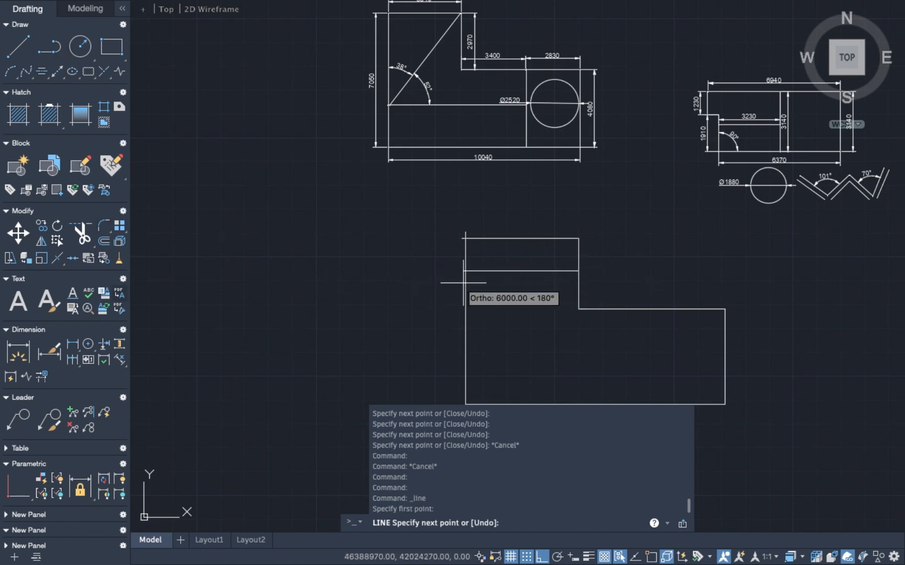
pyautogui.press('Escape')
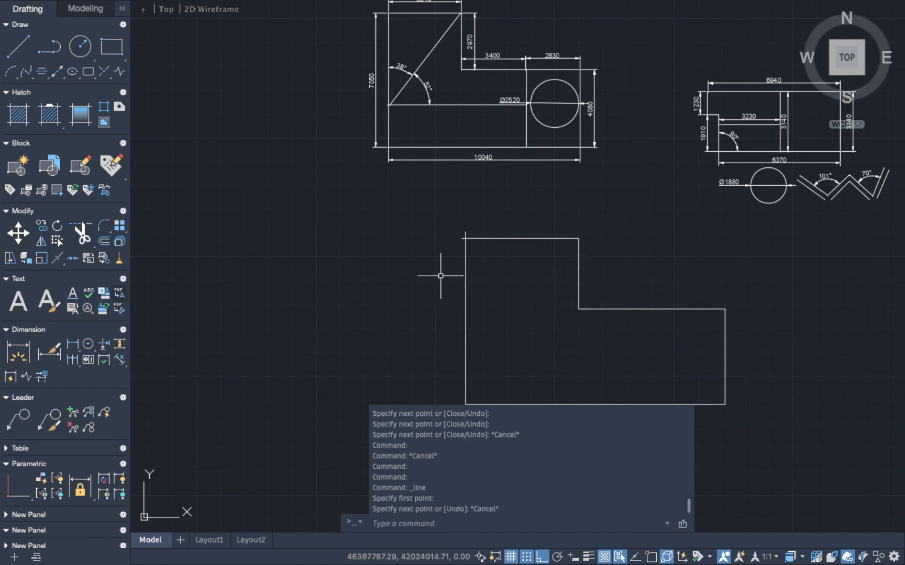
pyautogui.click(7, 259)
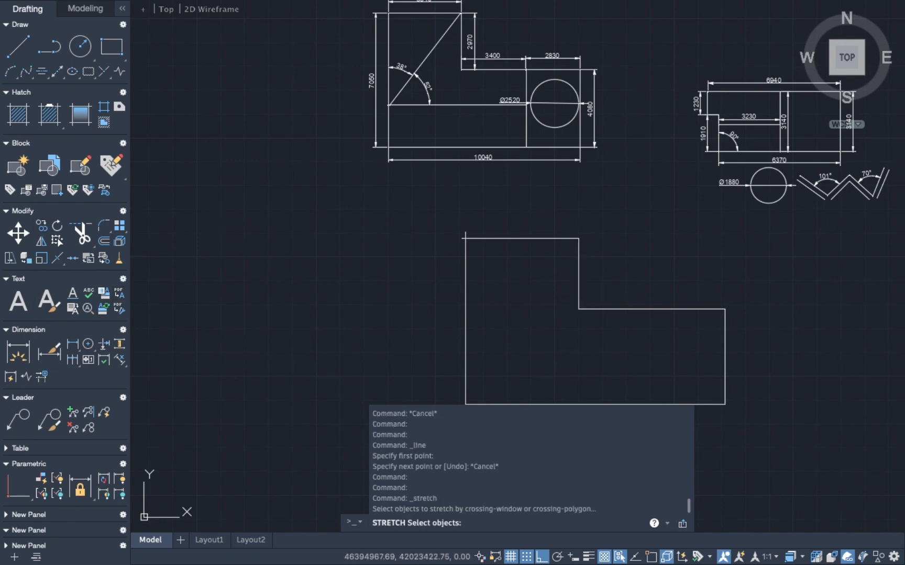
pyautogui.click(577, 286)
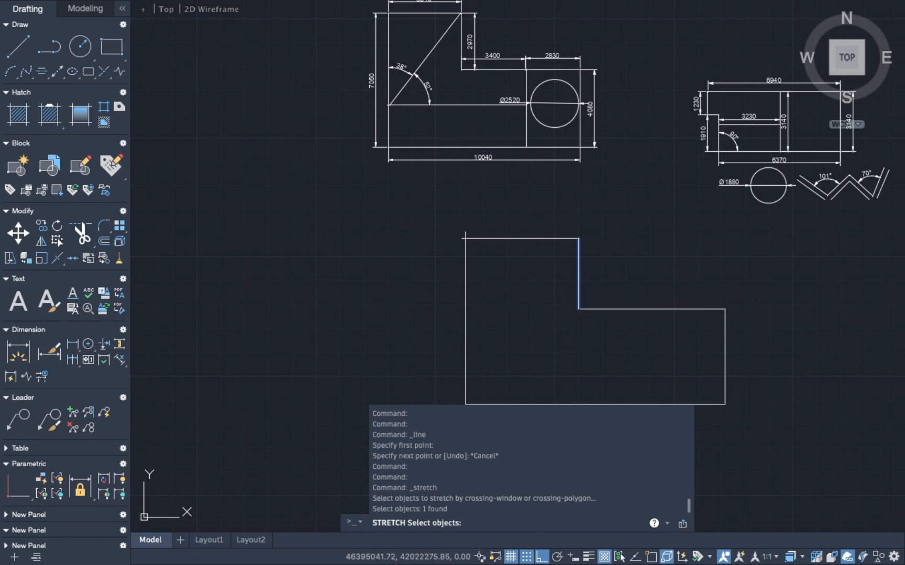
pyautogui.click(581, 310)
pyautogui.press('Escape')
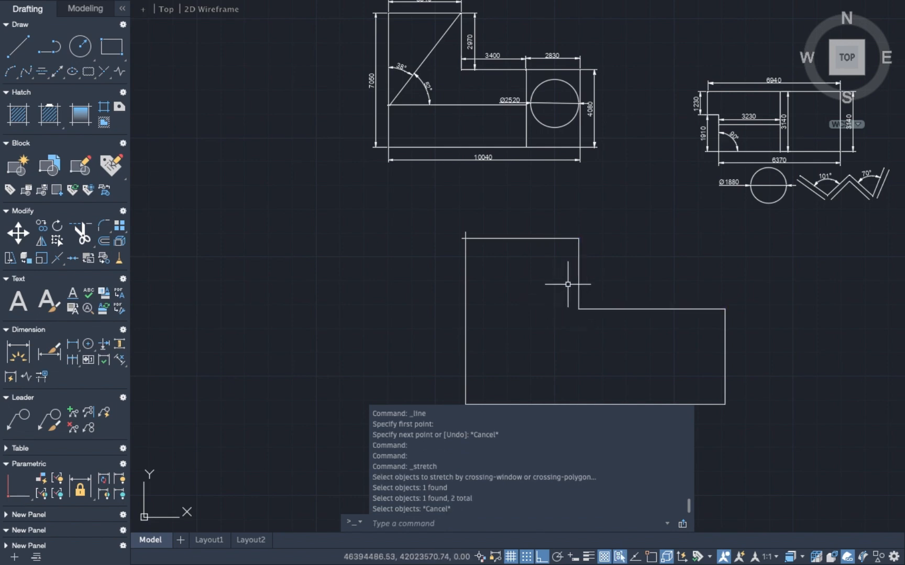
pyautogui.press('Escape')
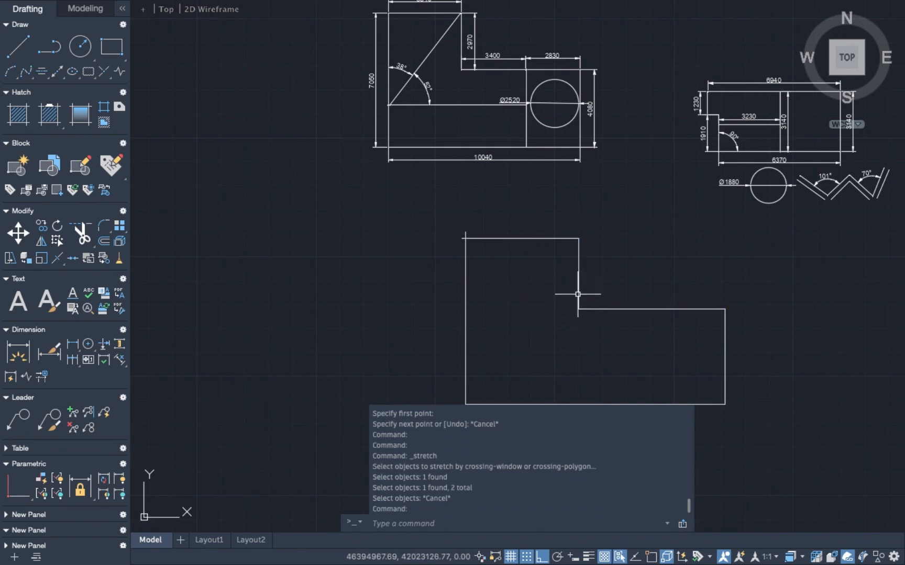
pyautogui.press('Escape')
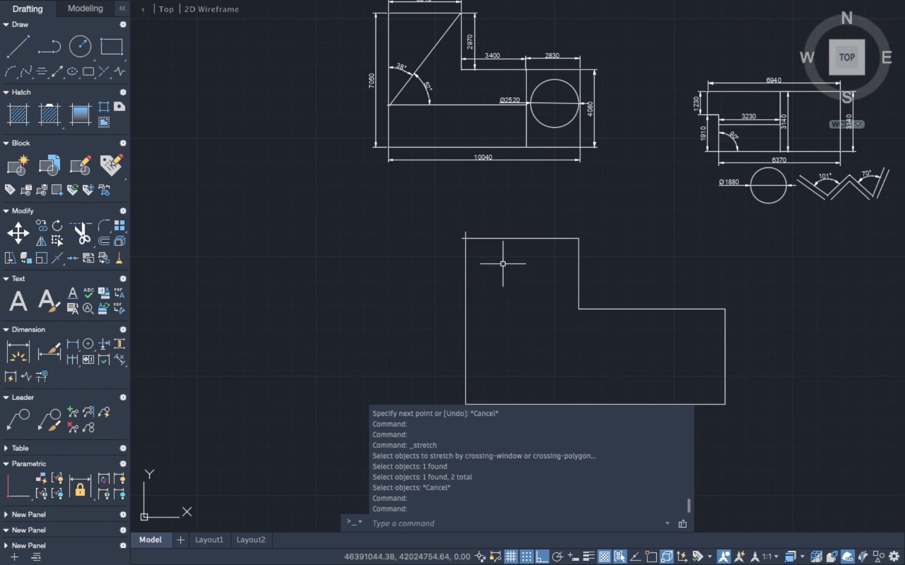
pyautogui.click(28, 42)
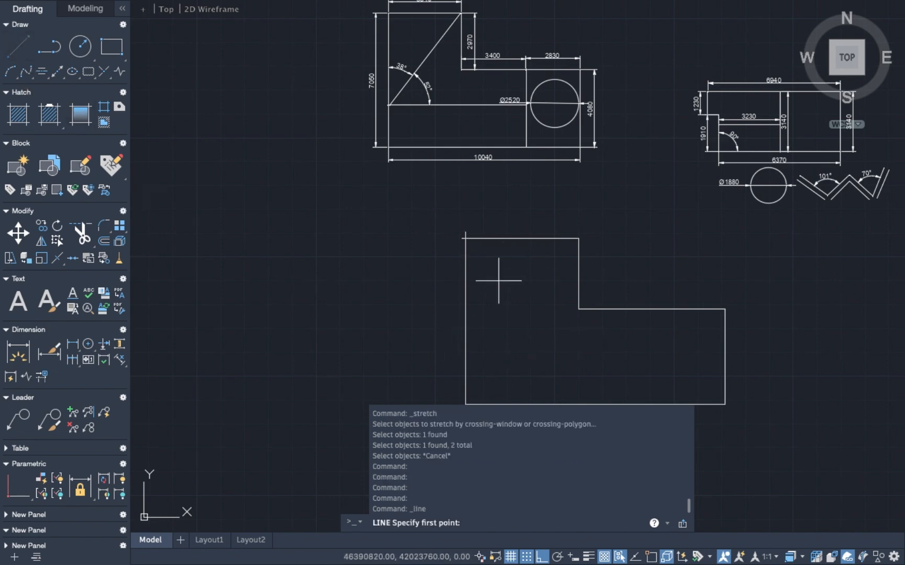
pyautogui.click(579, 309)
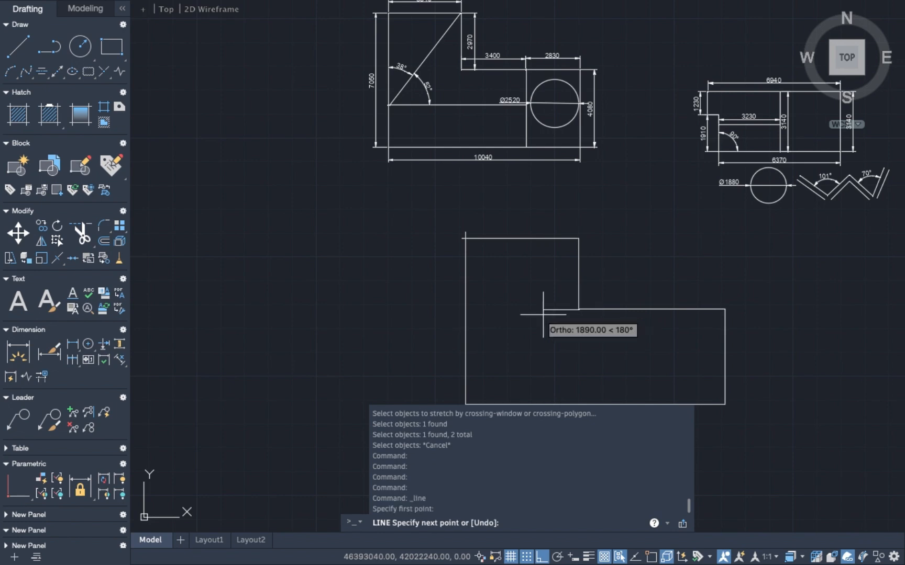
pyautogui.press('Escape')
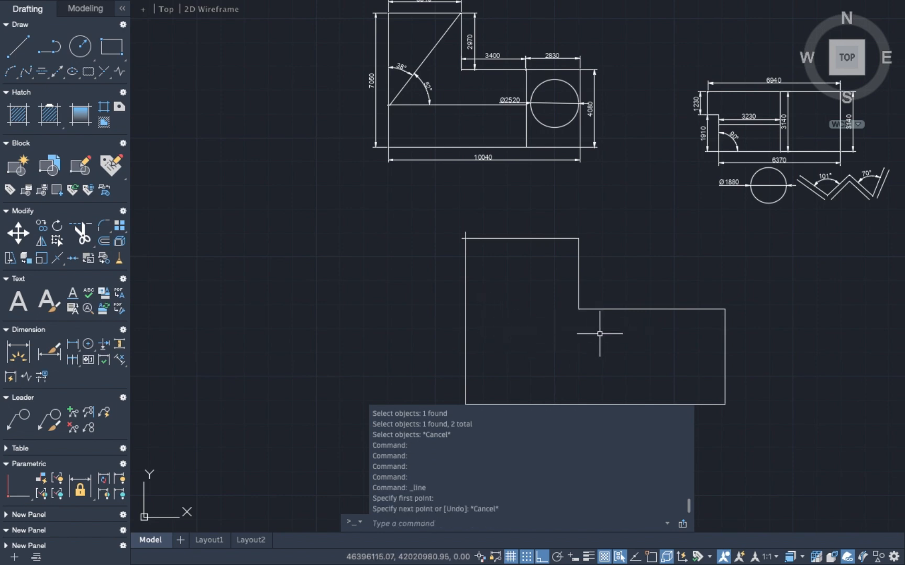
pyautogui.click(622, 311)
pyautogui.press('Escape')
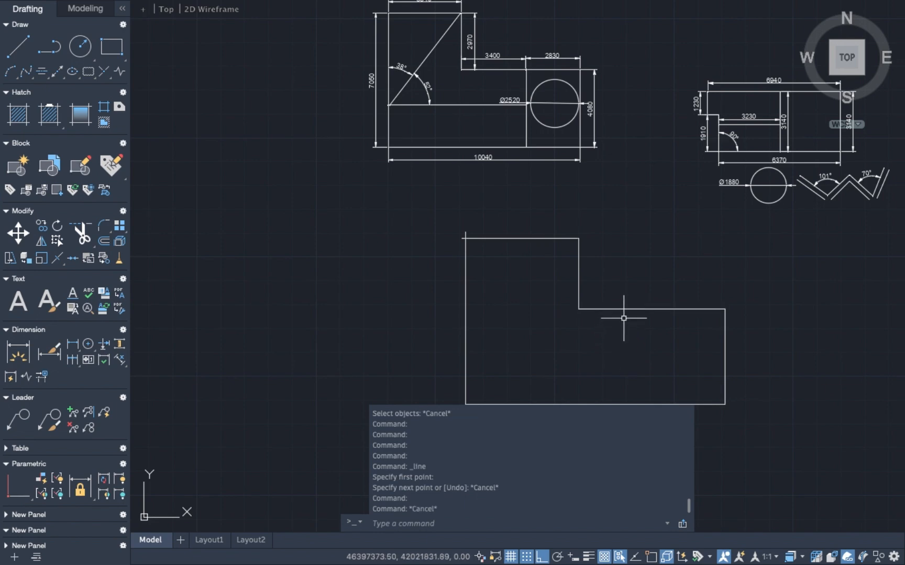
# - Draw a vertical dividing line from the lower step's top edge down to slightly past the outline's bottom edge
pyautogui.click(19, 47)
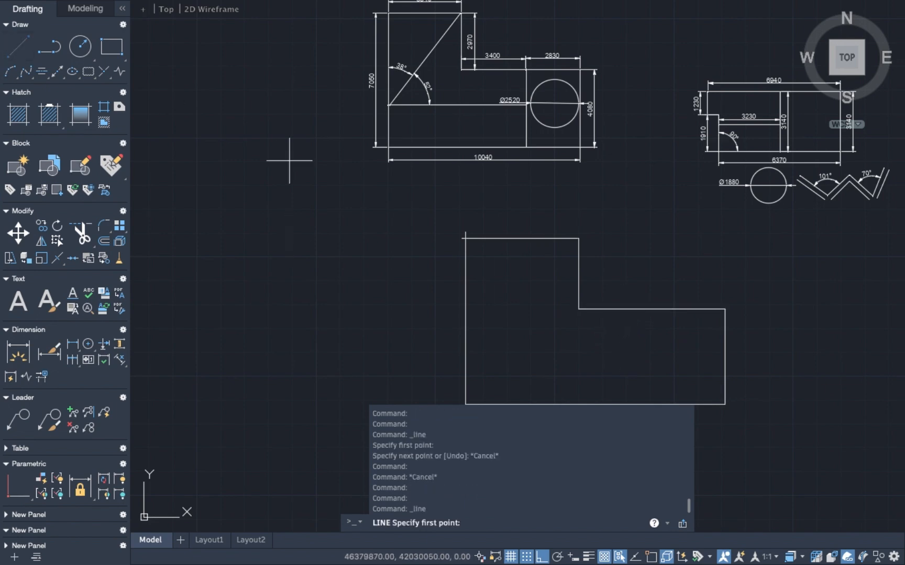
pyautogui.click(626, 310)
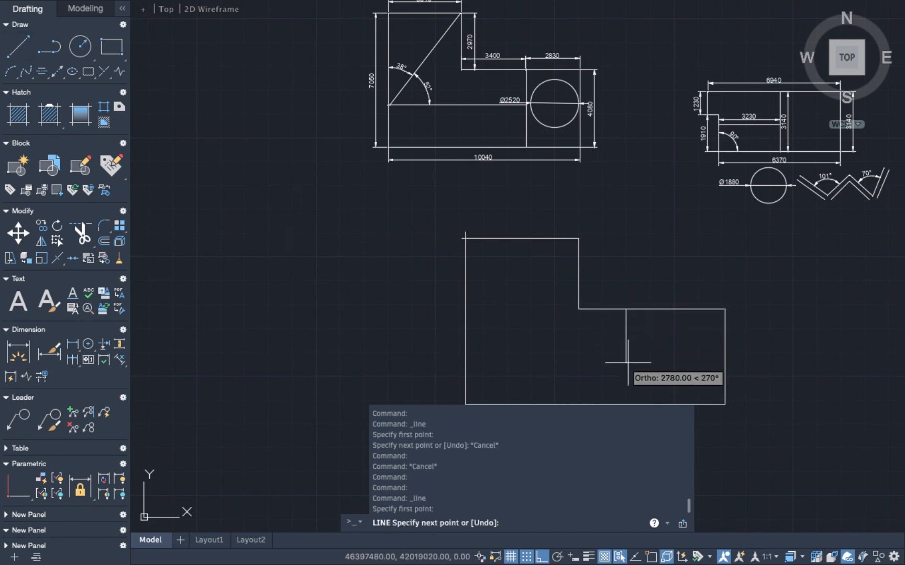
pyautogui.click(621, 401)
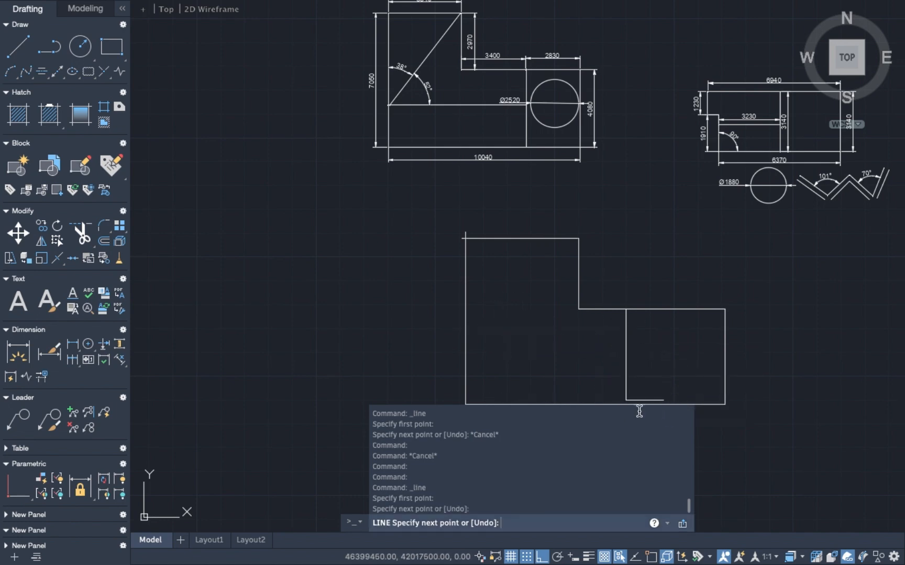
pyautogui.scroll(4, 630, 384)
pyautogui.scroll(-10, 643, 378)
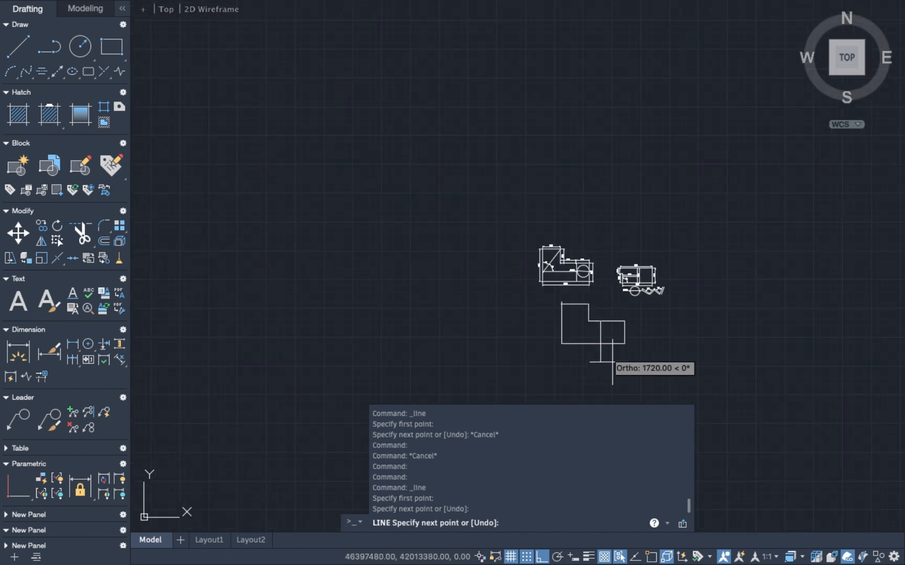
pyautogui.scroll(4, 602, 367)
pyautogui.scroll(-4, 539, 209)
pyautogui.scroll(4, 525, 242)
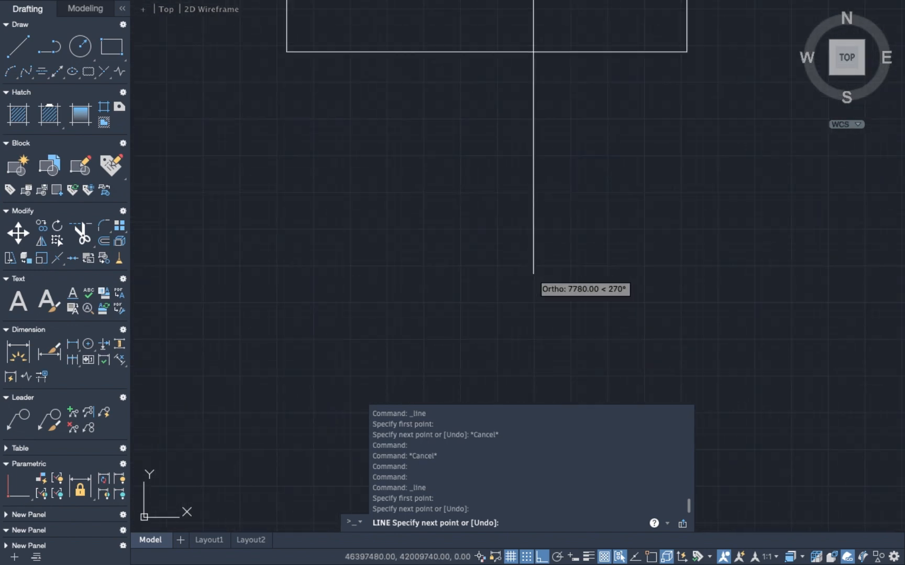
pyautogui.scroll(-8, 533, 270)
pyautogui.scroll(6, 536, 229)
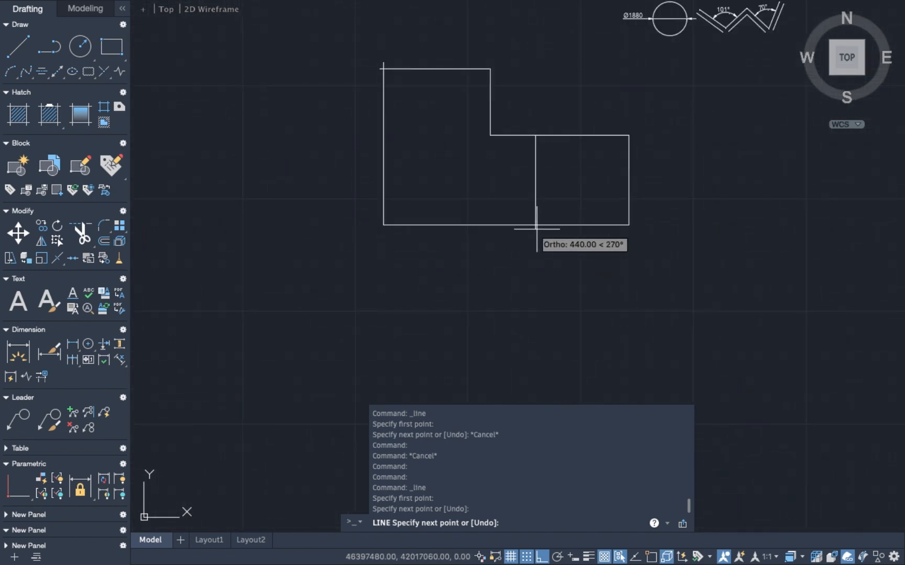
pyautogui.scroll(6, 536, 228)
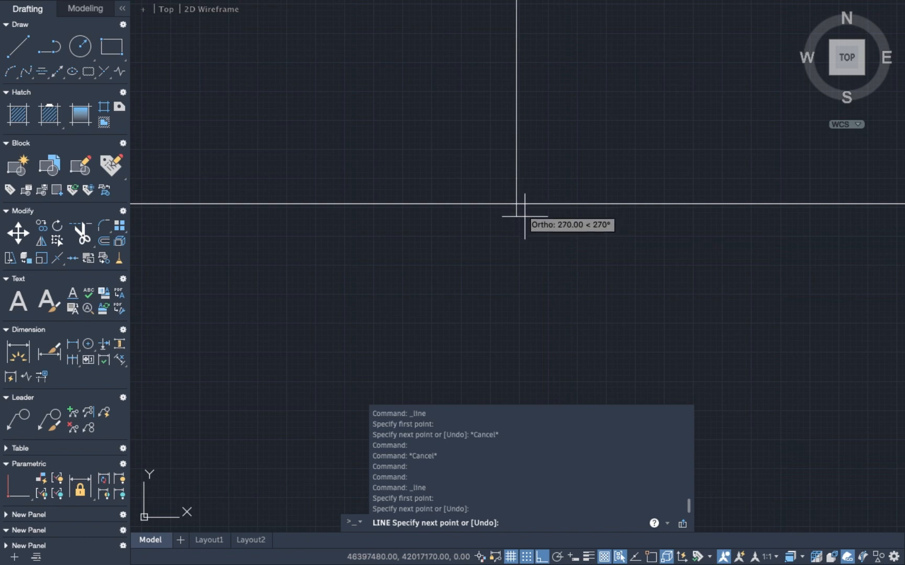
pyautogui.click(524, 216)
pyautogui.press('Escape')
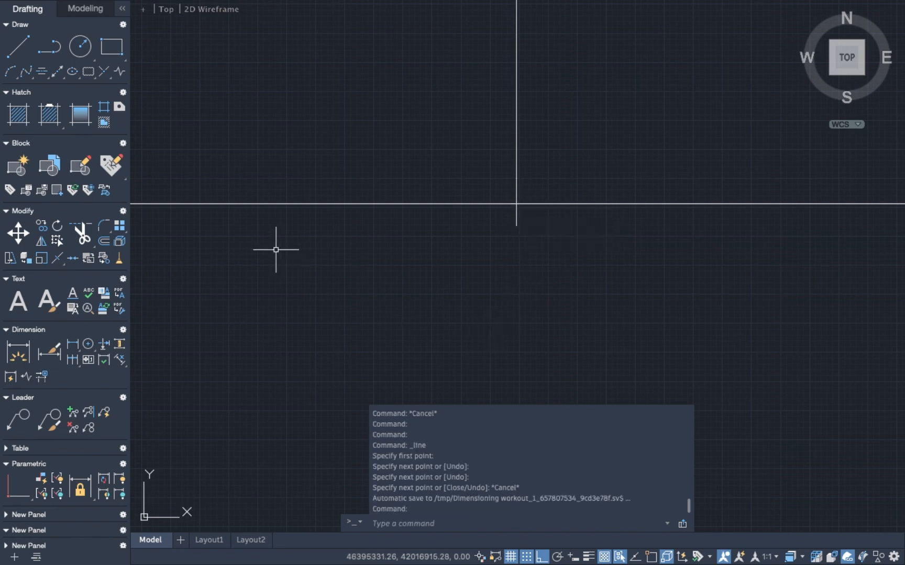
# - Trim the part of the vertical dividing line that extends below the outline's bottom edge
pyautogui.click(78, 232)
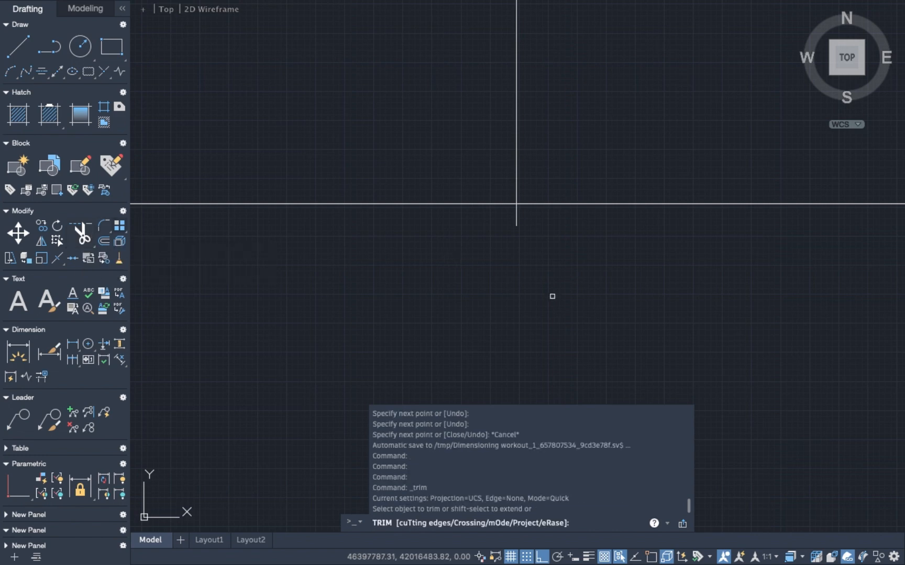
pyautogui.moveTo(523, 213); pyautogui.dragTo(517, 222)
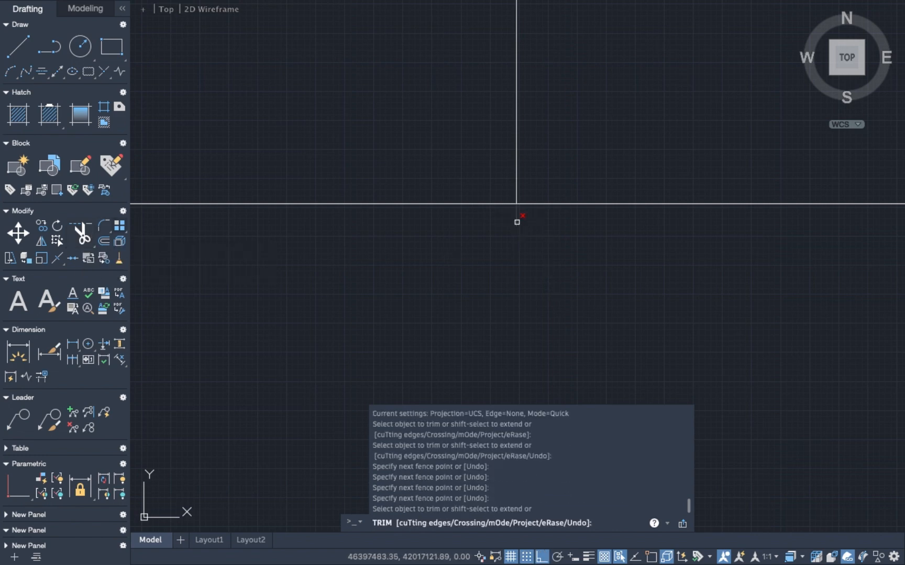
pyautogui.scroll(4, 496, 221)
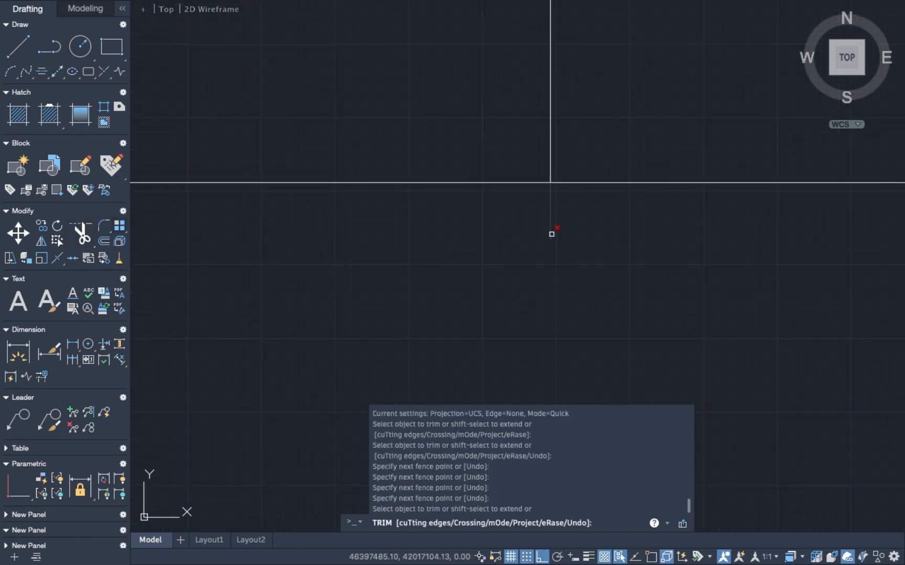
pyautogui.scroll(2, 500, 213)
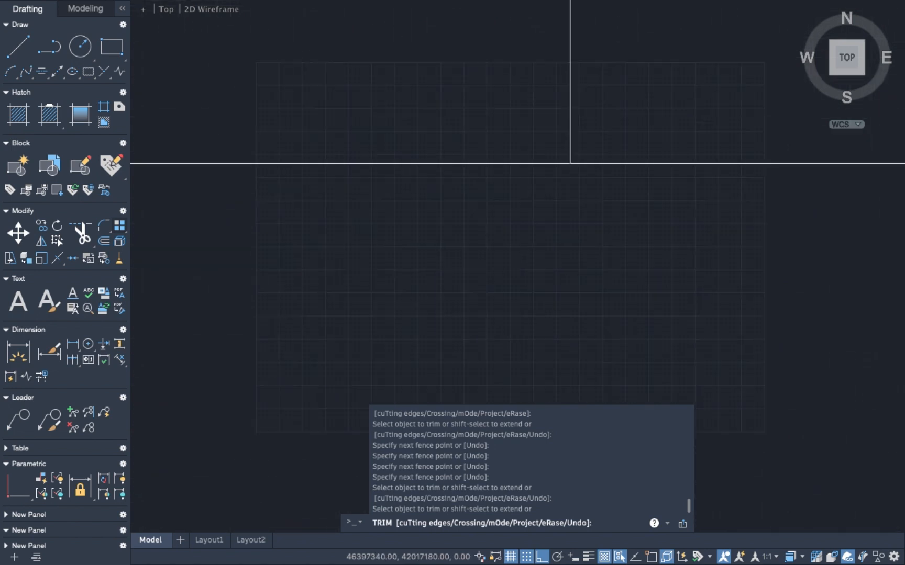
pyautogui.scroll(-5, 512, 225)
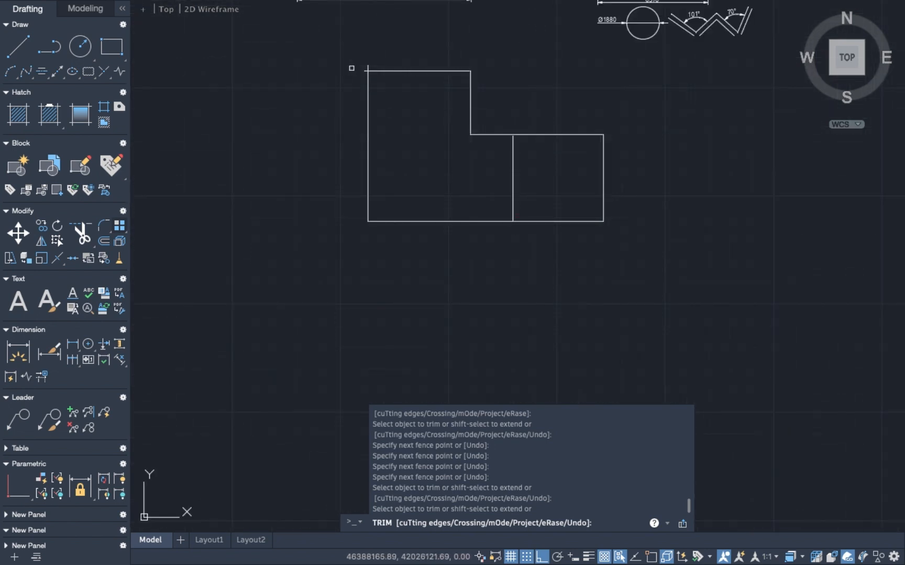
# - Trim the overhanging ends of the left and top edges at the outline's upper-left corner
pyautogui.scroll(5, 352, 68)
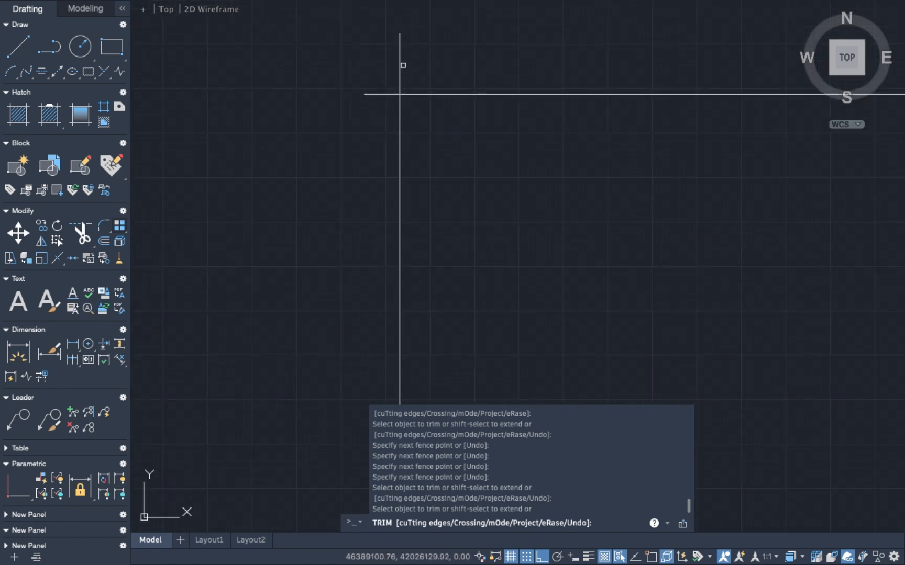
pyautogui.click(401, 64)
pyautogui.click(384, 97)
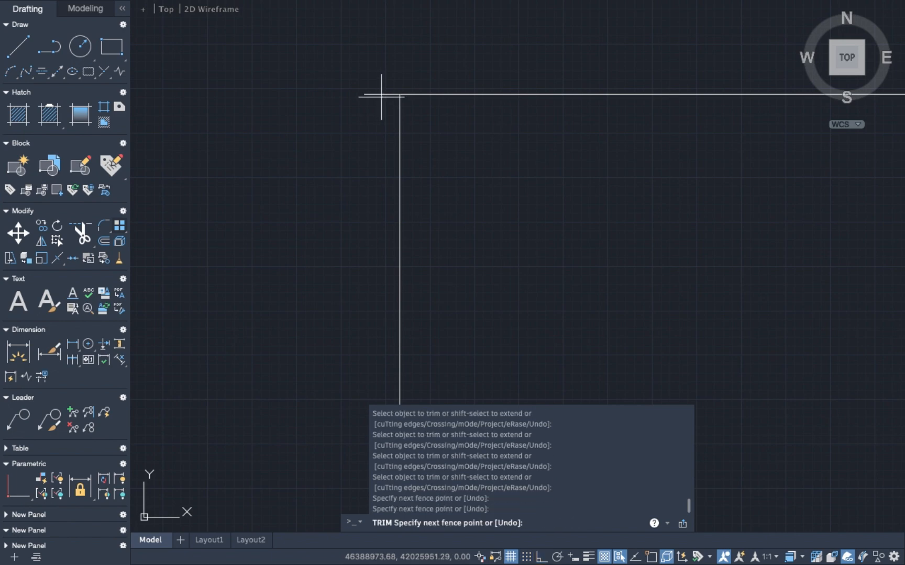
pyautogui.click(376, 95)
pyautogui.press('Return')
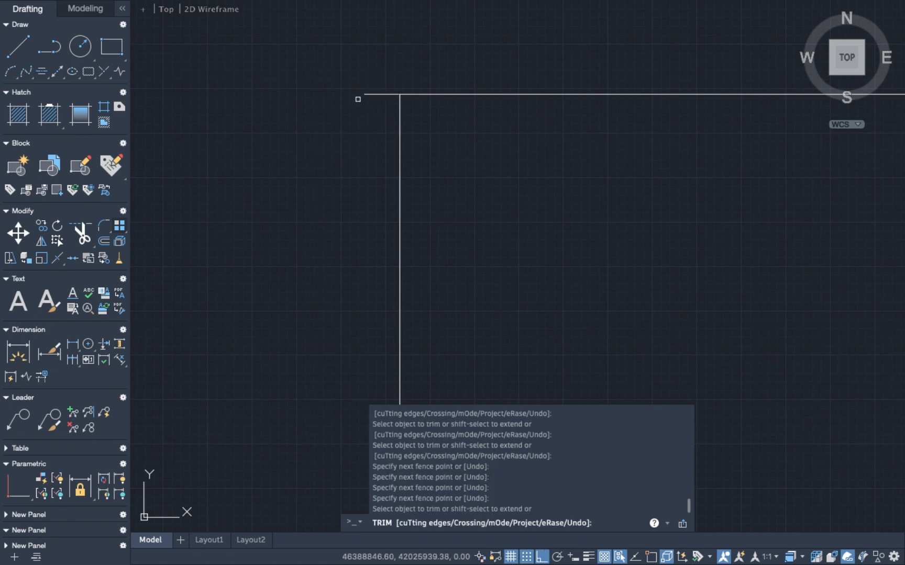
pyautogui.scroll(2, 364, 139)
pyautogui.scroll(-5, 365, 148)
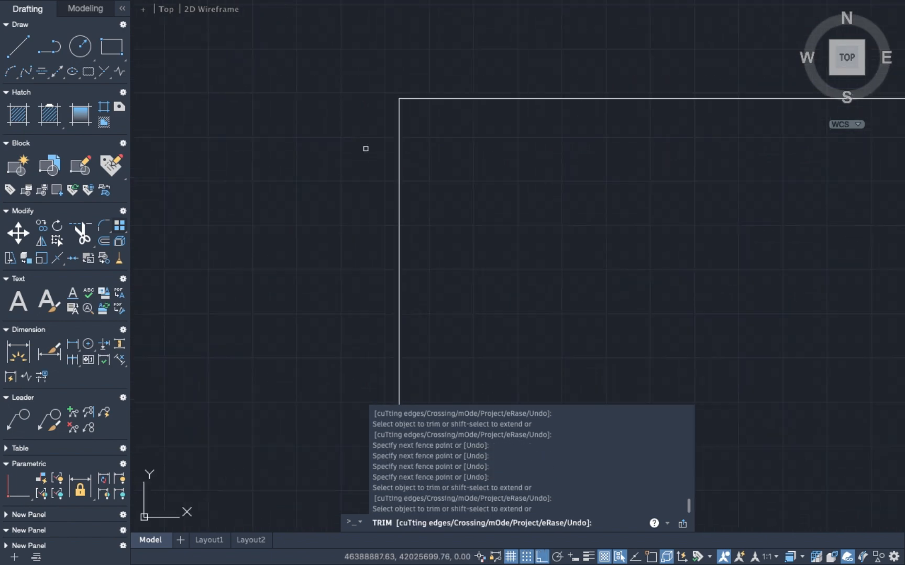
pyautogui.scroll(-5, 366, 144)
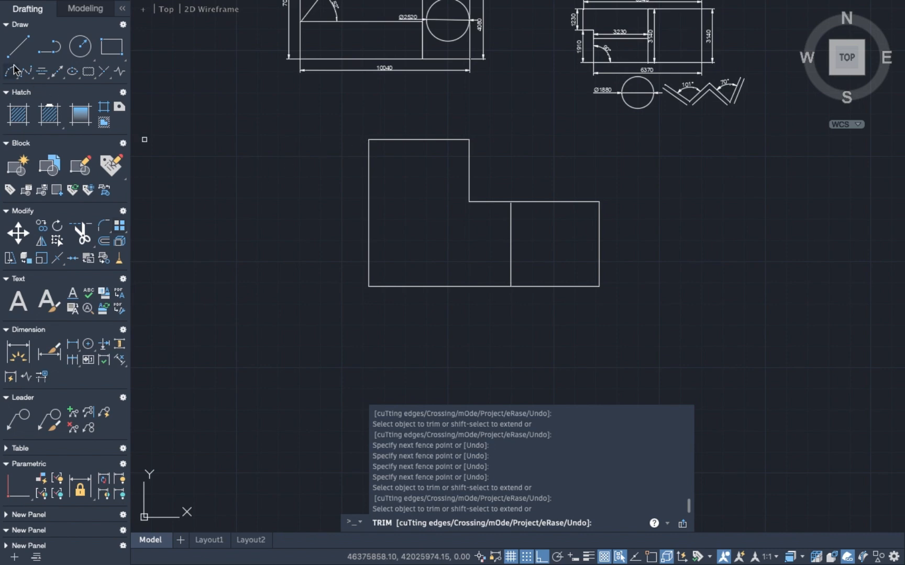
# - Turn Ortho off and draw a diagonal line from near the tall section's upper-right corner to the outline's lower-left corner
pyautogui.click(17, 46)
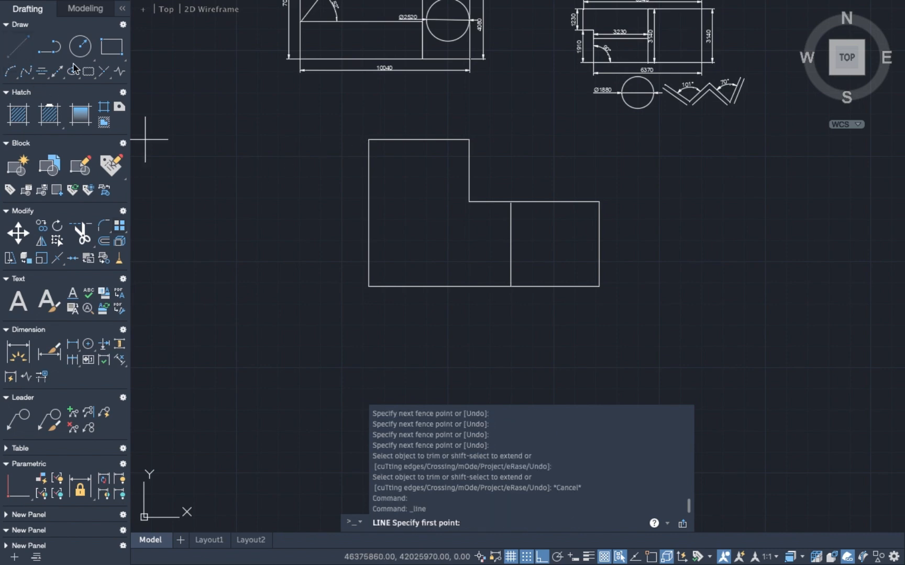
pyautogui.click(466, 140)
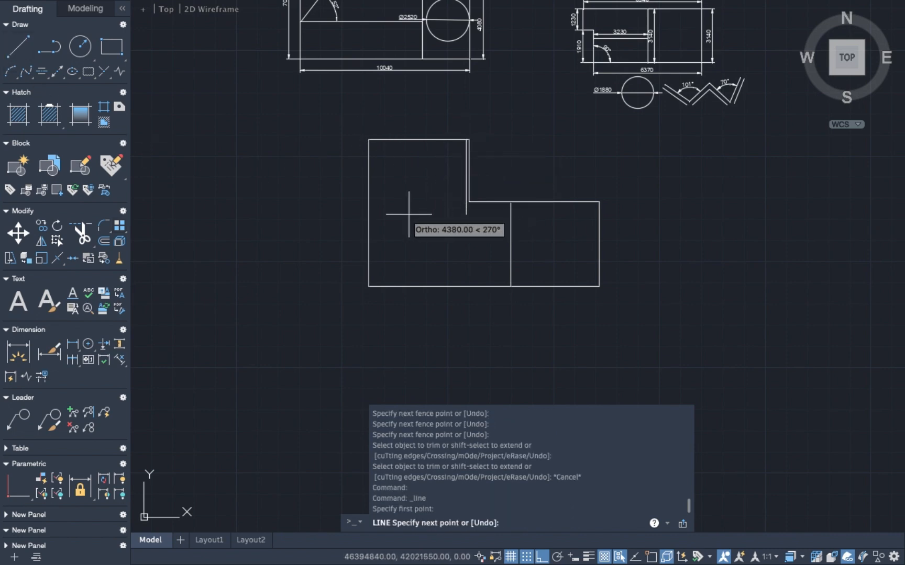
pyautogui.click(542, 556)
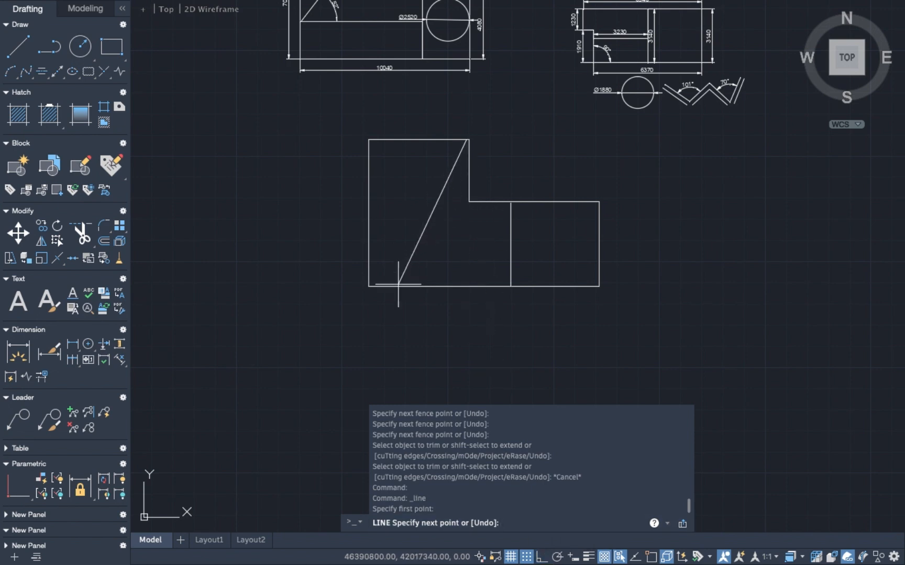
pyautogui.click(368, 286)
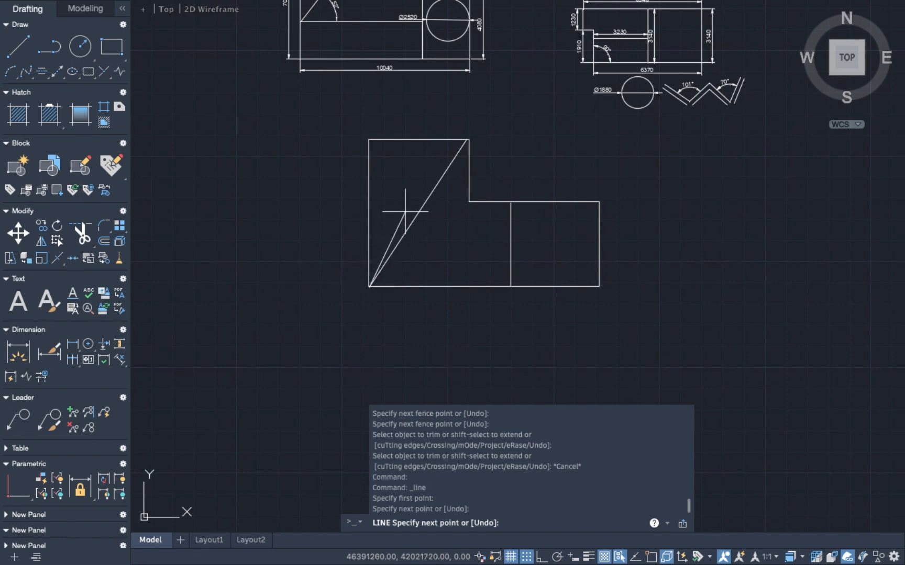
pyautogui.press('Escape')
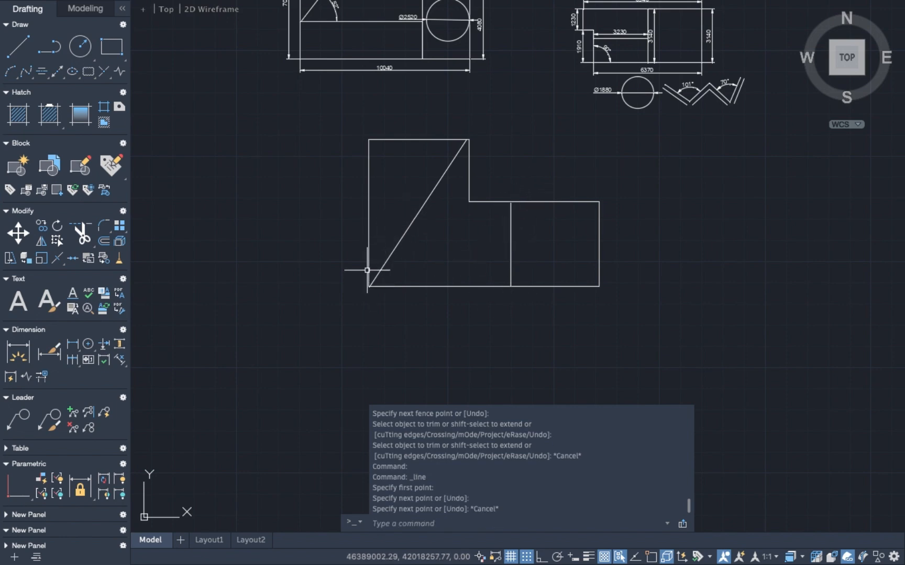
# - Draw a circle with a radius of about 2224 in the compartment right of the dividing line
pyautogui.click(80, 46)
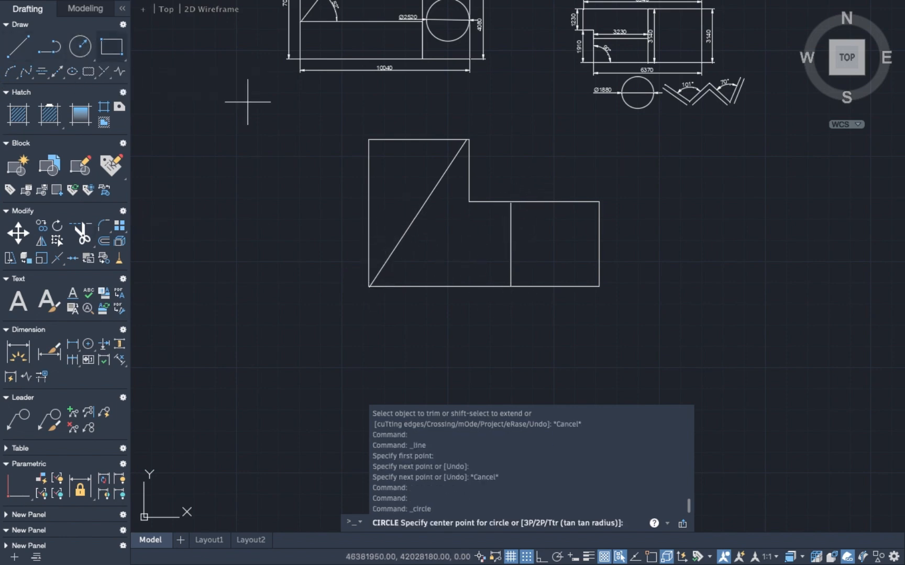
pyautogui.click(555, 238)
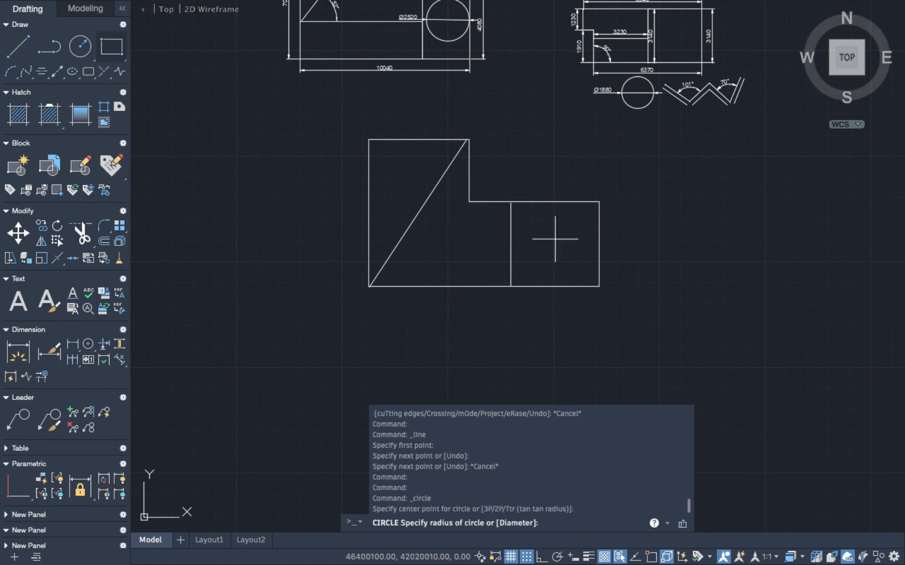
pyautogui.click(559, 276)
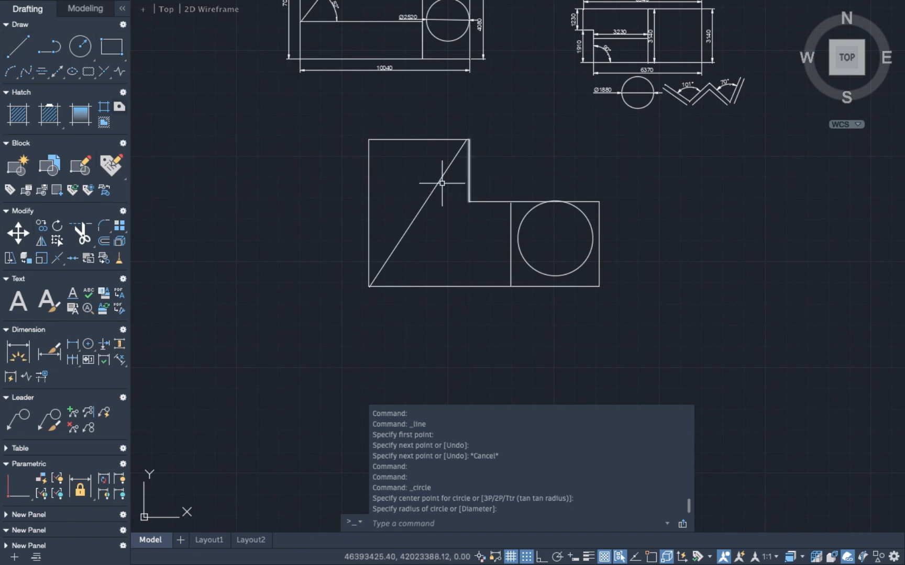
# - Draw a circle about 4820 in diameter that fits inside the compartment right of the dividing line
pyautogui.scroll(-1, 430, 146)
pyautogui.scroll(3, 434, 144)
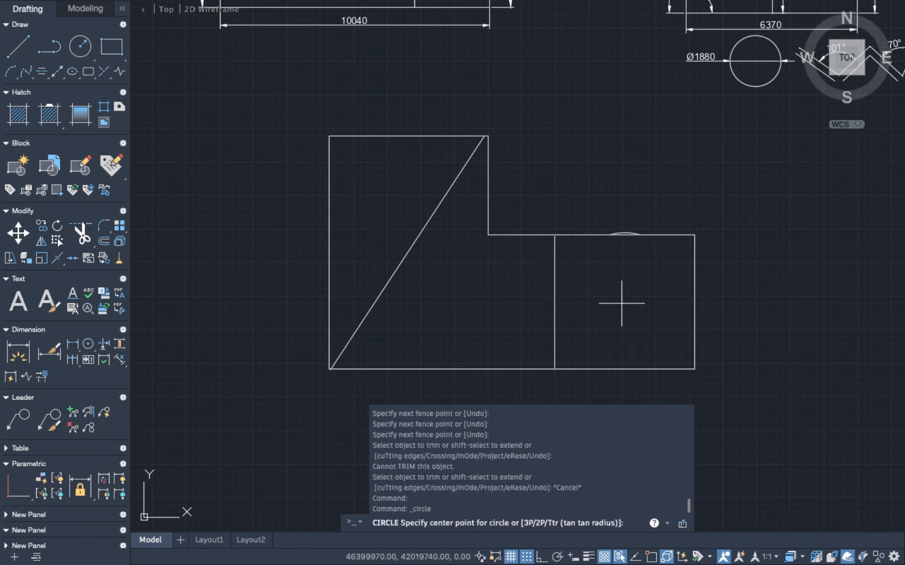
pyautogui.click(621, 303)
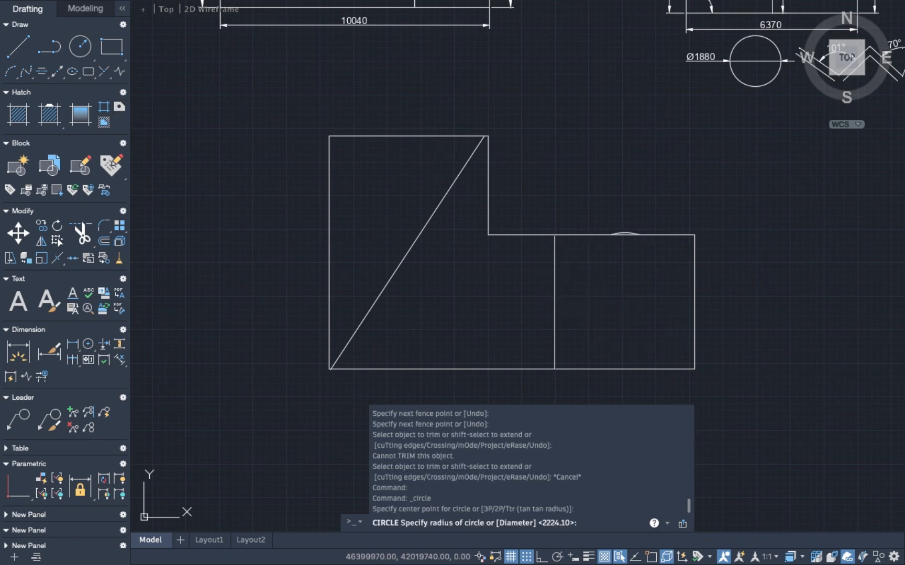
pyautogui.click(621, 236)
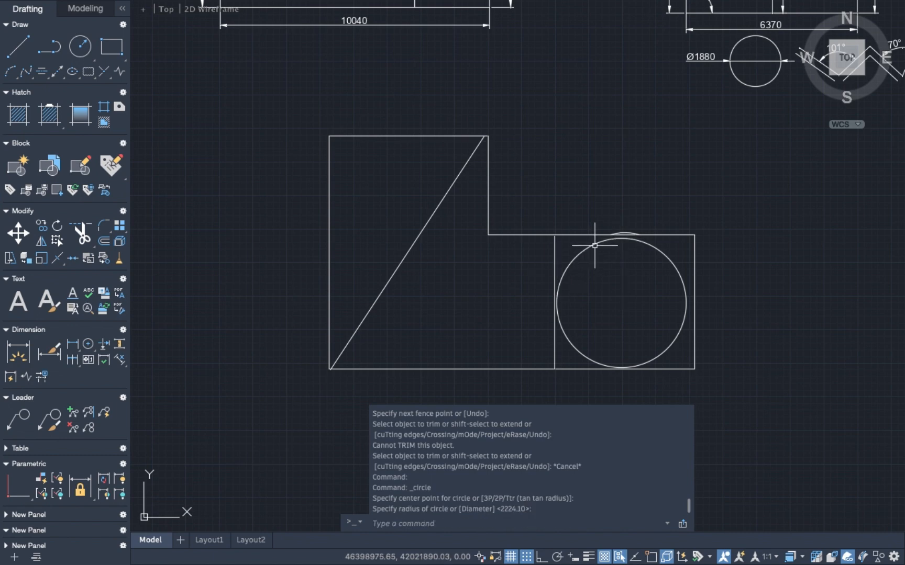
# - Remove the leftover arc above the compartment's top edge with Trim
pyautogui.scroll(-6, 612, 229)
pyautogui.scroll(10, 611, 230)
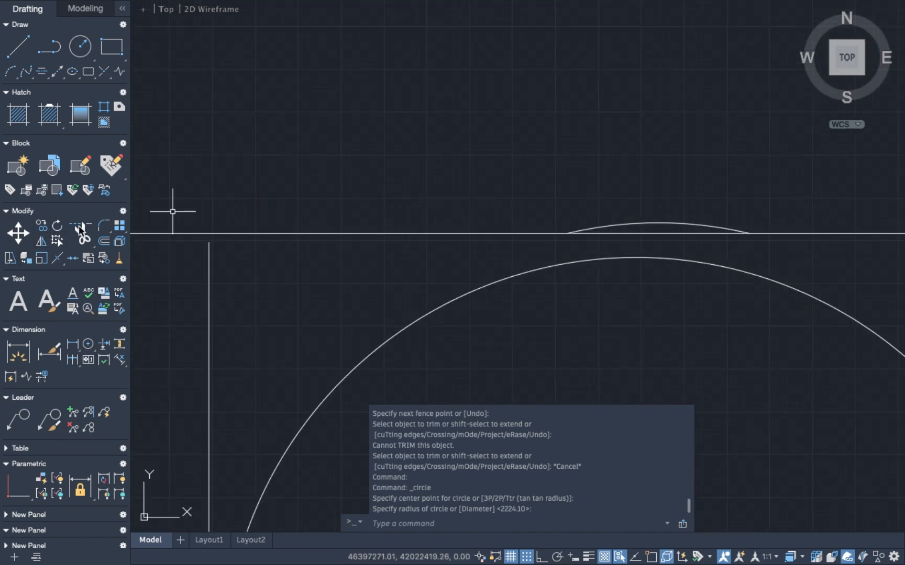
pyautogui.click(80, 229)
pyautogui.click(649, 220)
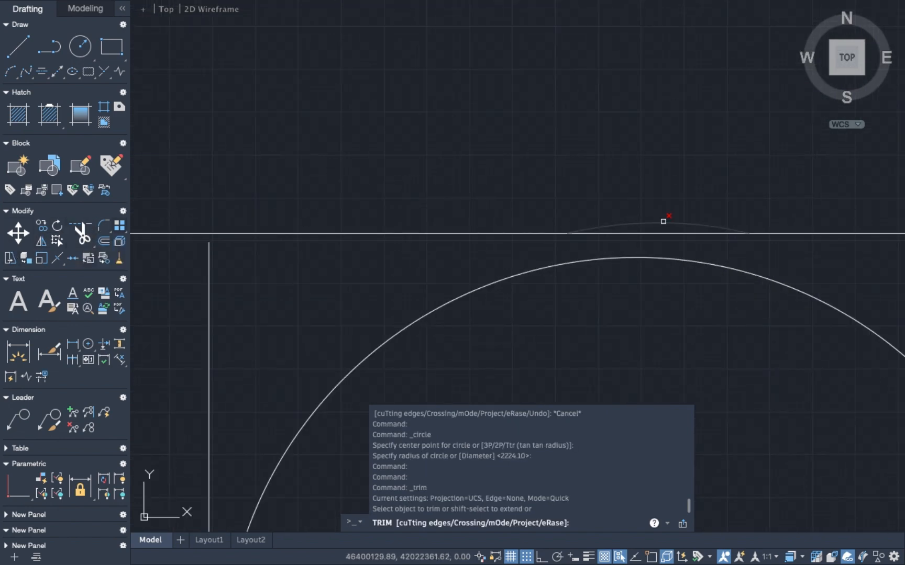
pyautogui.scroll(1, 541, 192)
pyautogui.scroll(-6, 539, 208)
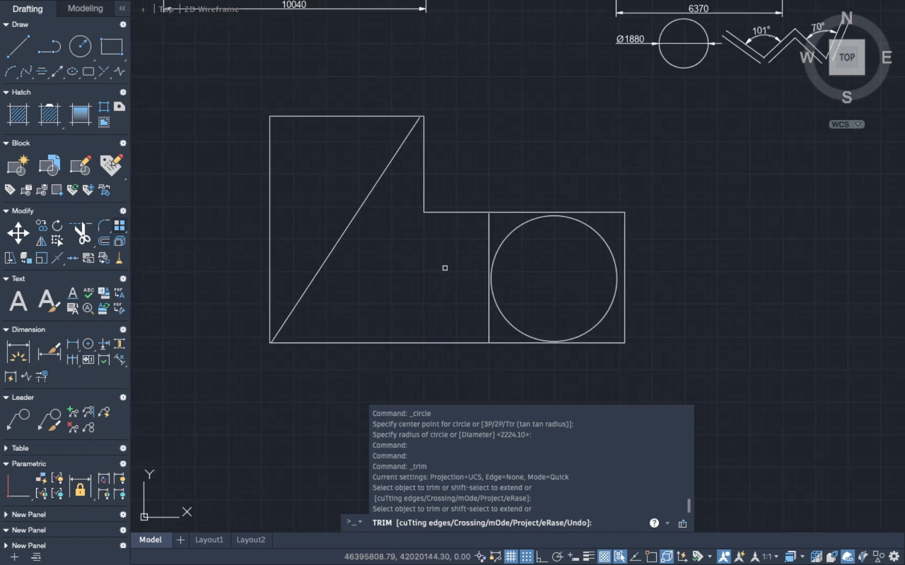
pyautogui.press('Escape')
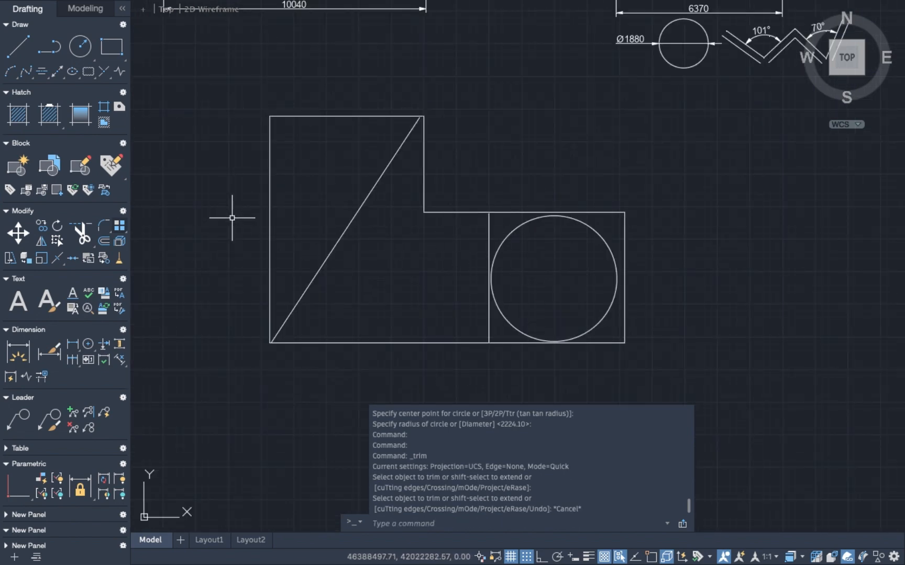
# - Dimension the outline's left edge and its full bottom edge, placing both dimensions outside the shape
pyautogui.click(25, 351)
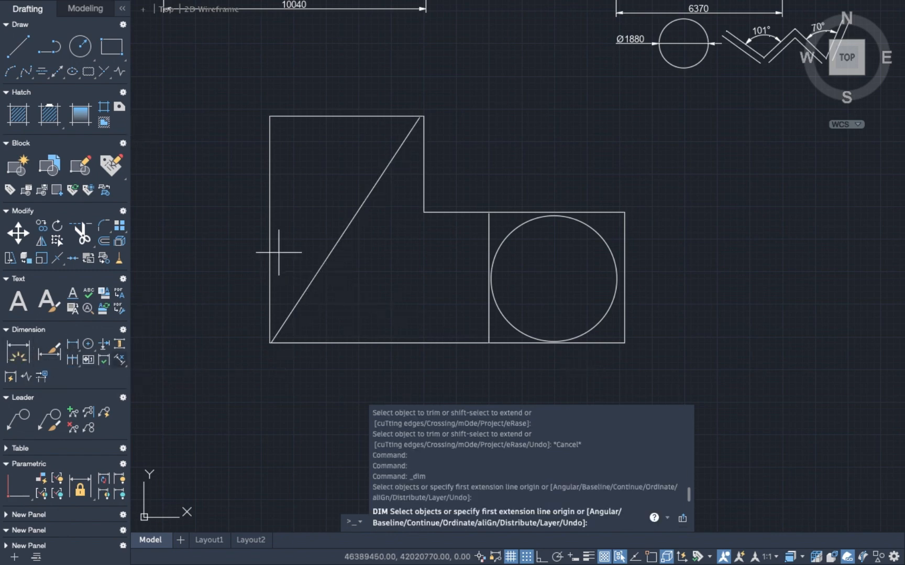
pyautogui.press('Return')
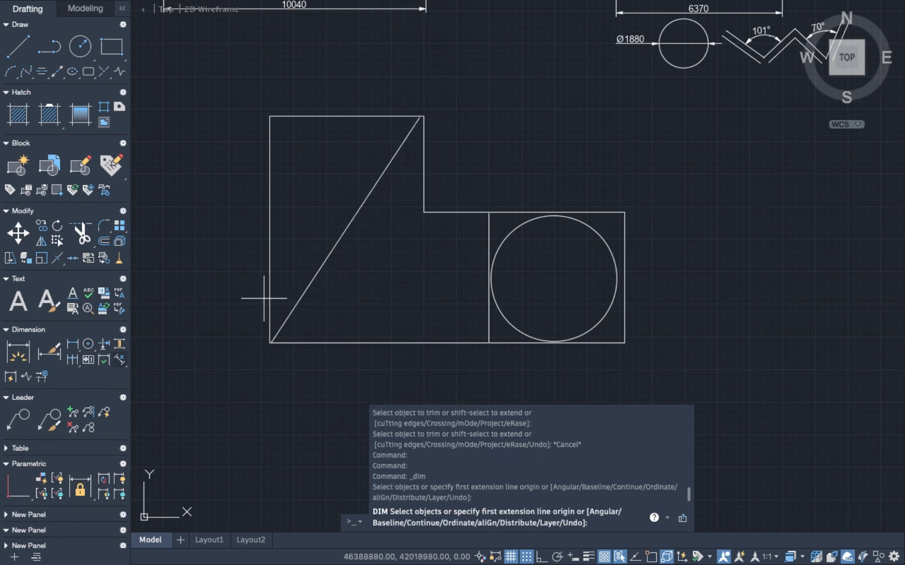
pyautogui.click(267, 233)
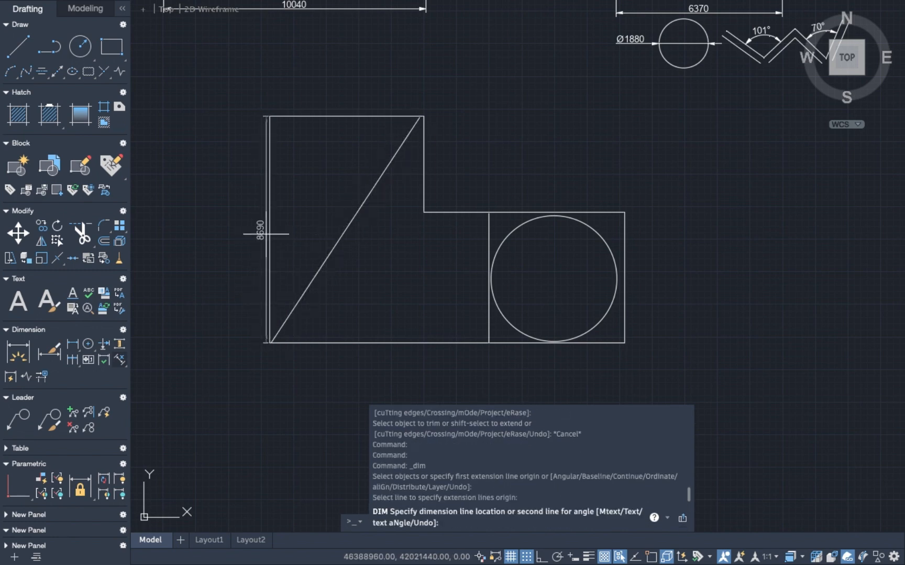
pyautogui.click(242, 247)
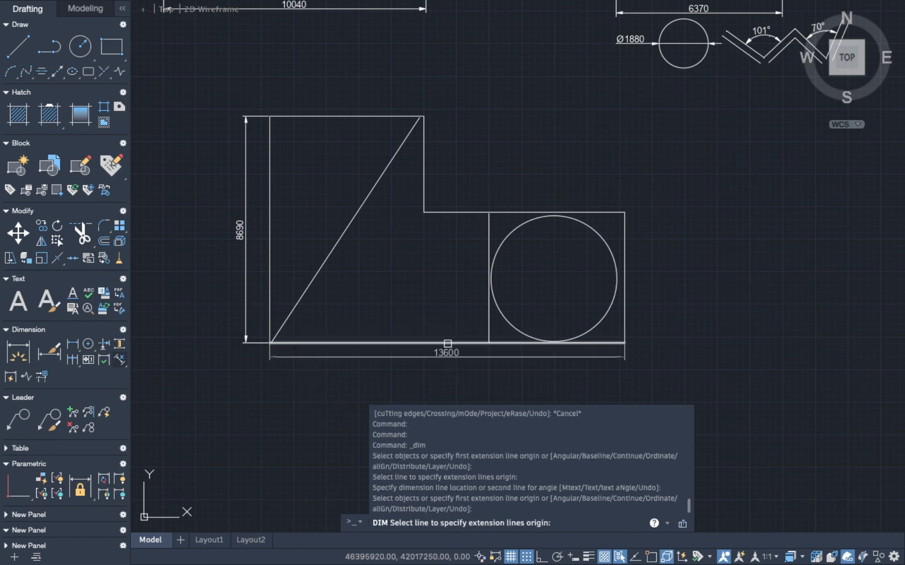
pyautogui.click(448, 344)
pyautogui.click(446, 364)
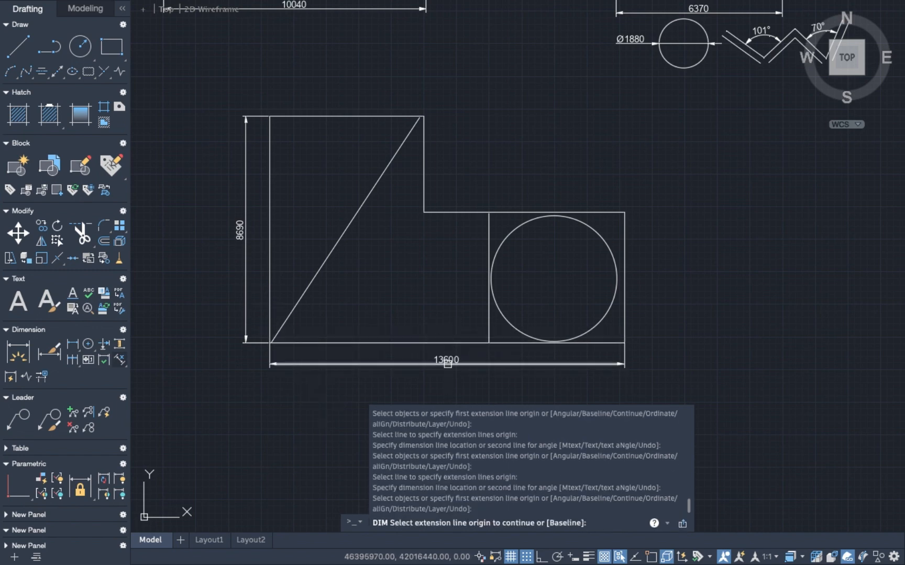
# - Dimension the outline's right edge and the horizontal edge of the lower step
pyautogui.click(627, 309)
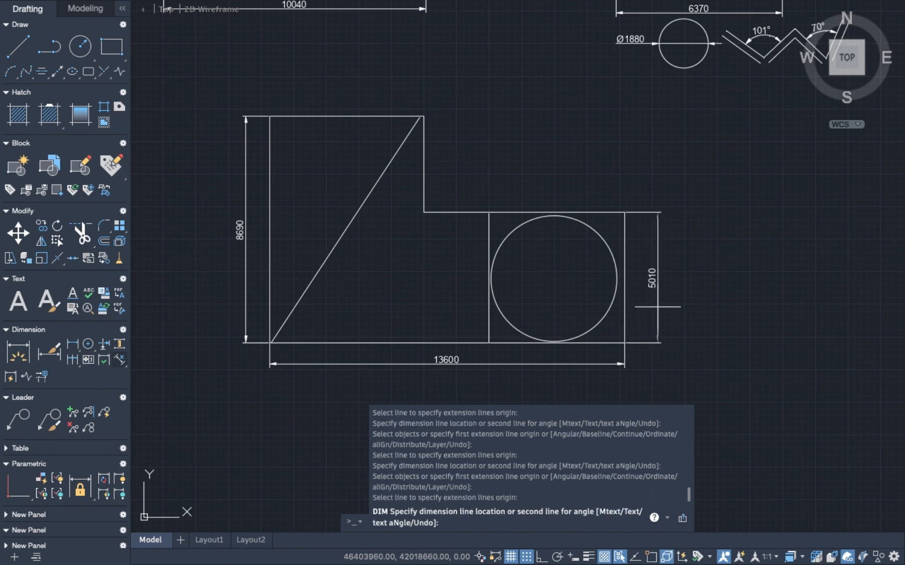
pyautogui.click(653, 308)
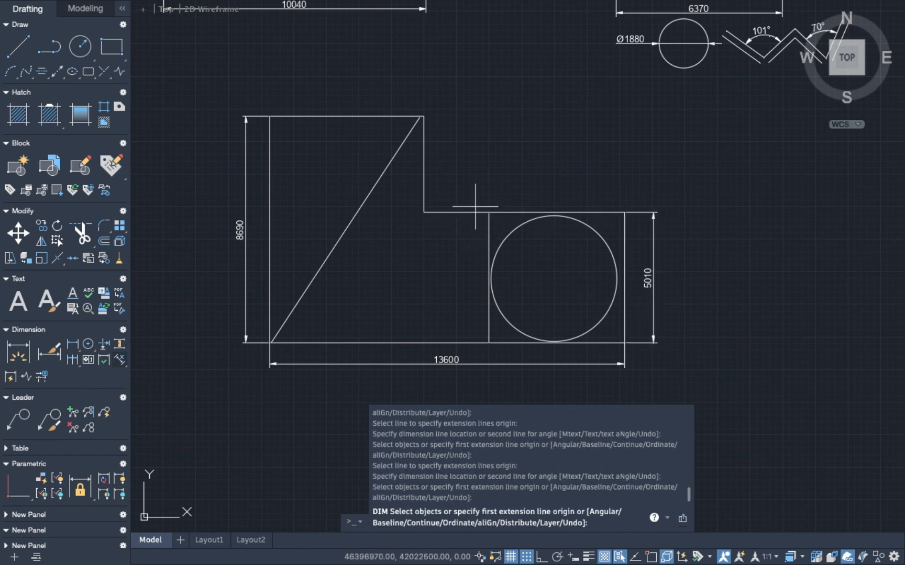
pyautogui.click(473, 211)
pyautogui.click(461, 187)
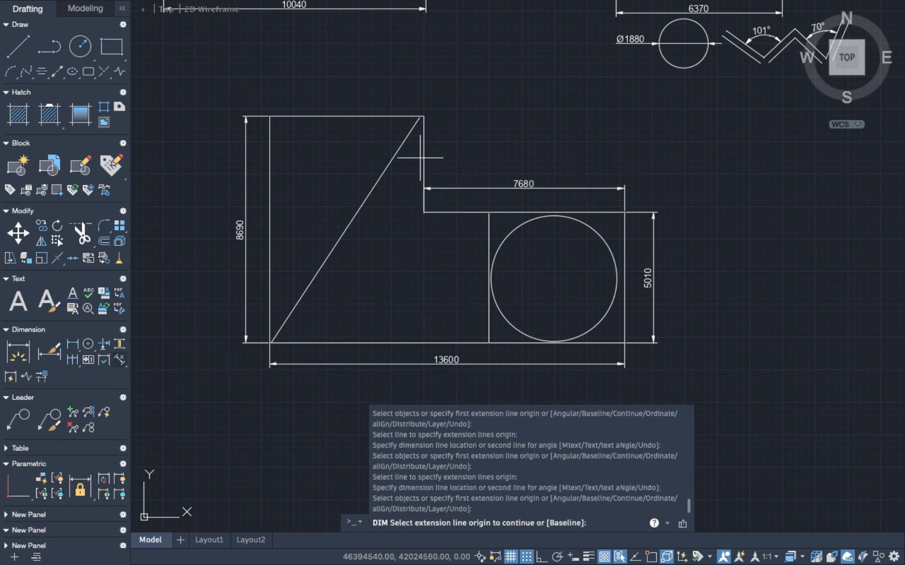
# - Dimension the tall section's top edge and the vertical edge that drops to the lower step
pyautogui.click(336, 115)
pyautogui.click(407, 98)
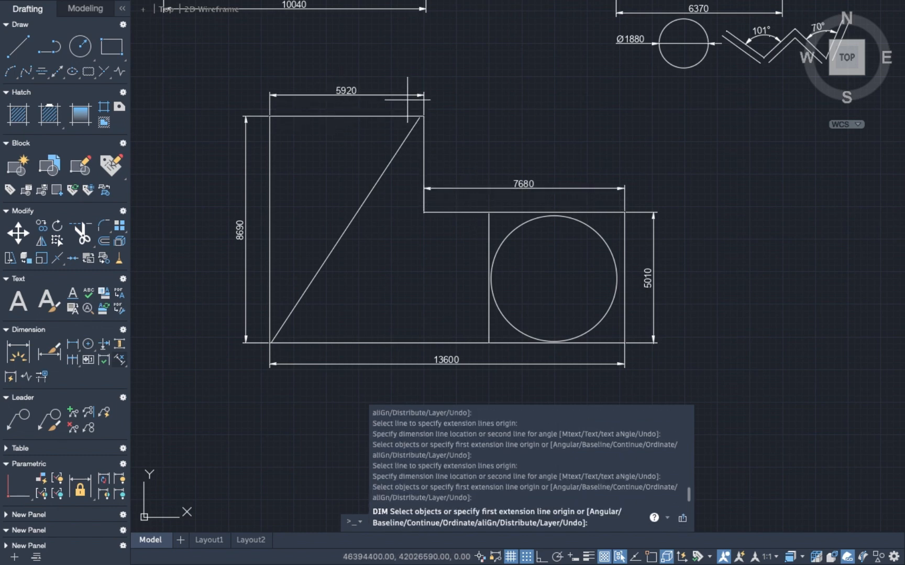
pyautogui.click(424, 143)
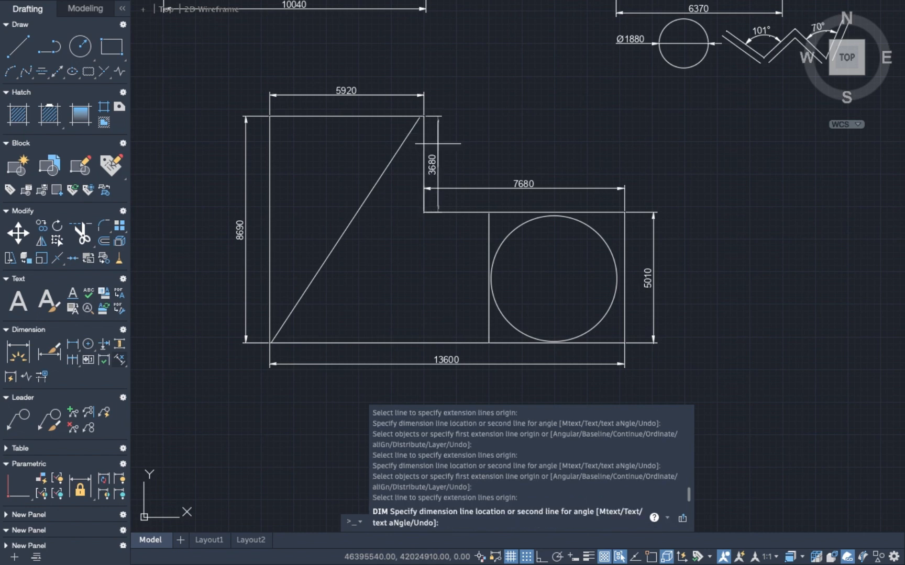
pyautogui.click(442, 143)
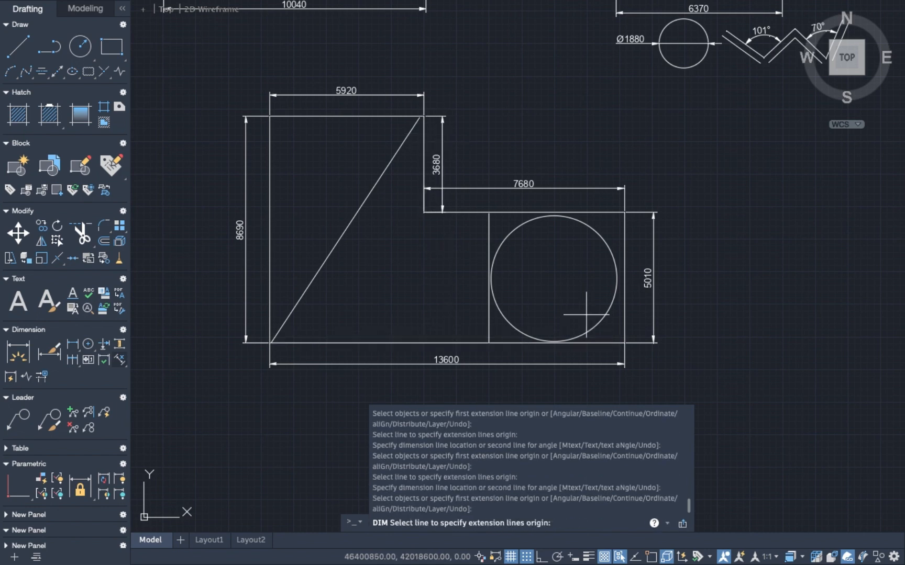
pyautogui.press('Return')
# - Add angular dimensions between the diagonal and the left edge and between the diagonal and the bottom edge
pyautogui.click(270, 244)
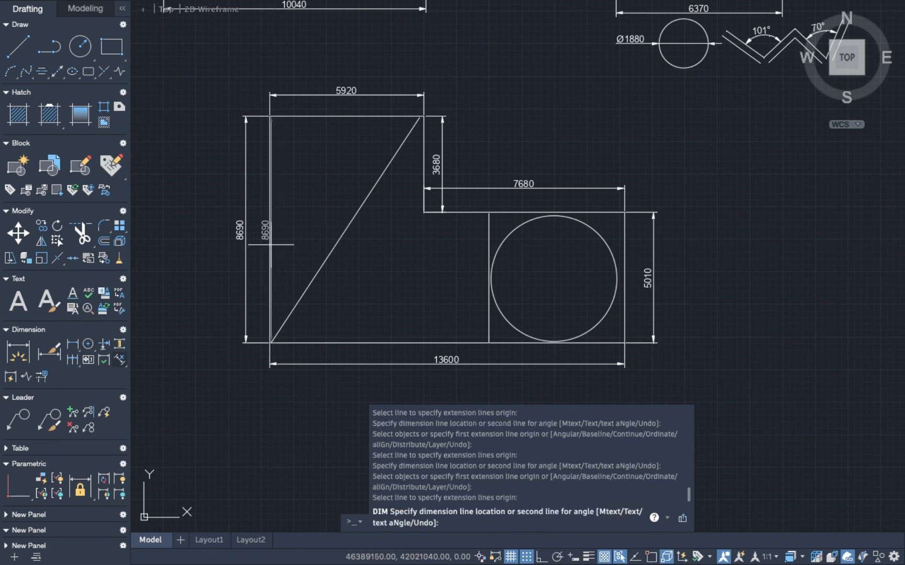
pyautogui.click(316, 271)
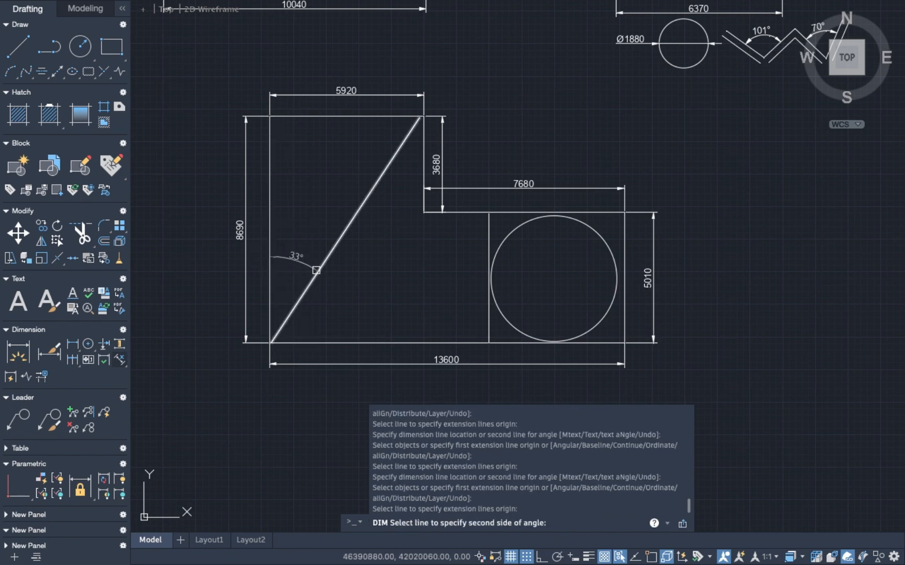
pyautogui.click(316, 271)
pyautogui.click(299, 250)
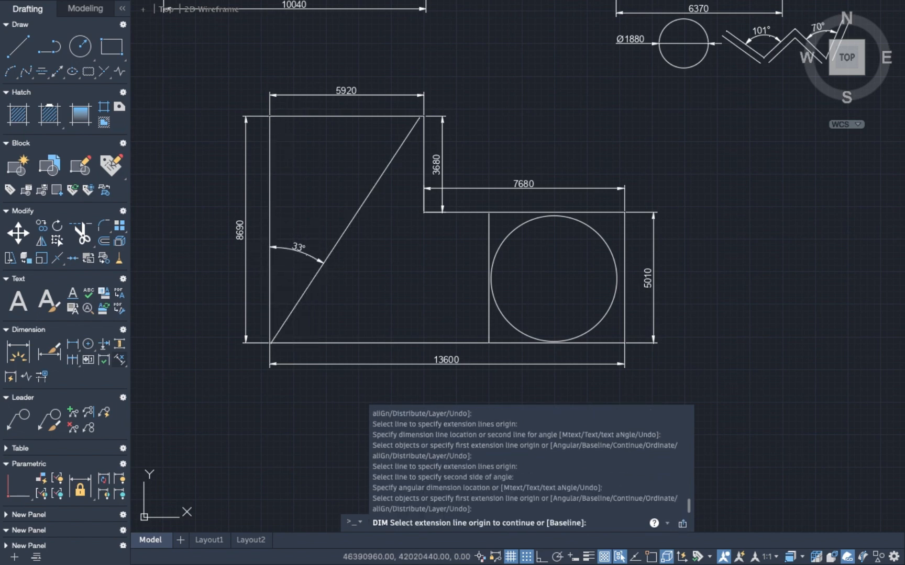
pyautogui.click(317, 280)
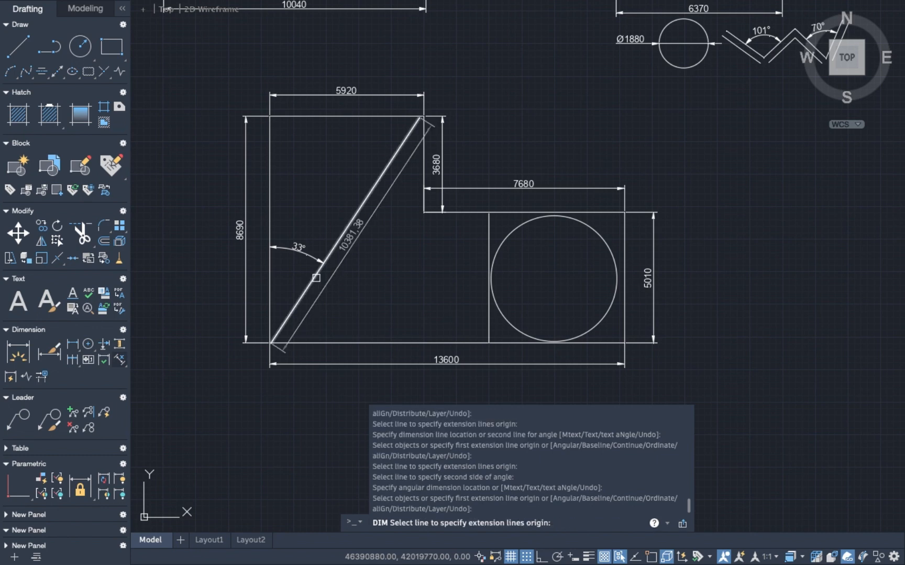
pyautogui.click(339, 342)
pyautogui.click(339, 343)
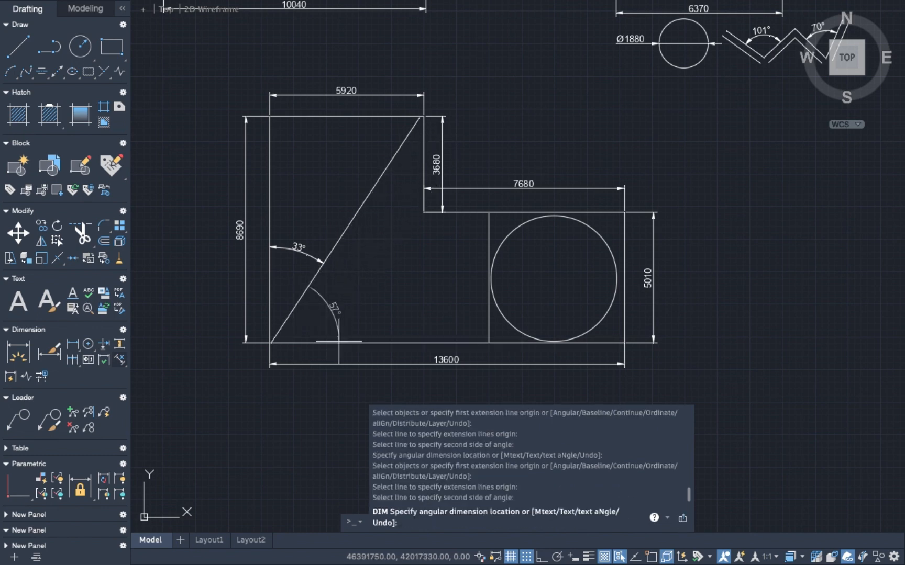
pyautogui.click(350, 334)
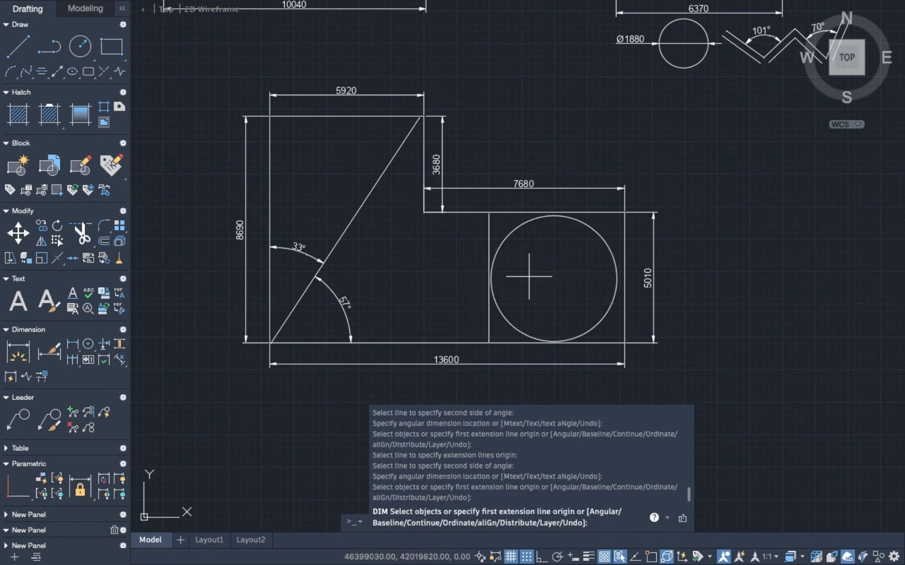
# - Dimension the circle's diameter, placing the text to the left of the circle beyond the dividing line
pyautogui.click(486, 278)
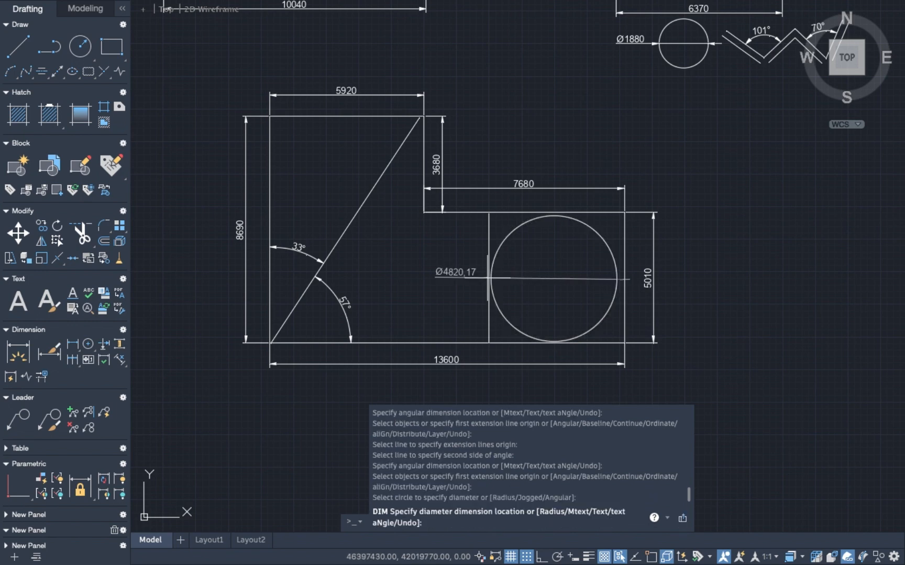
pyautogui.click(456, 276)
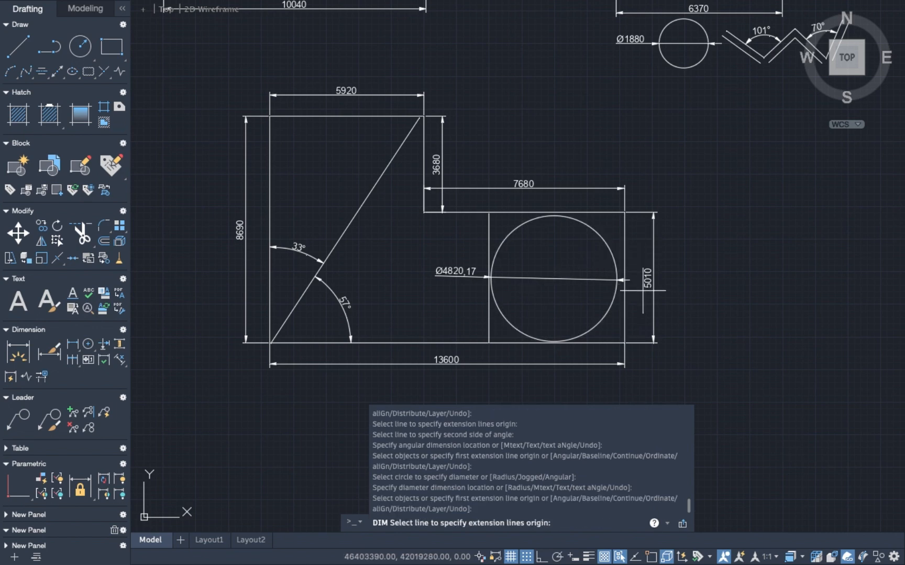